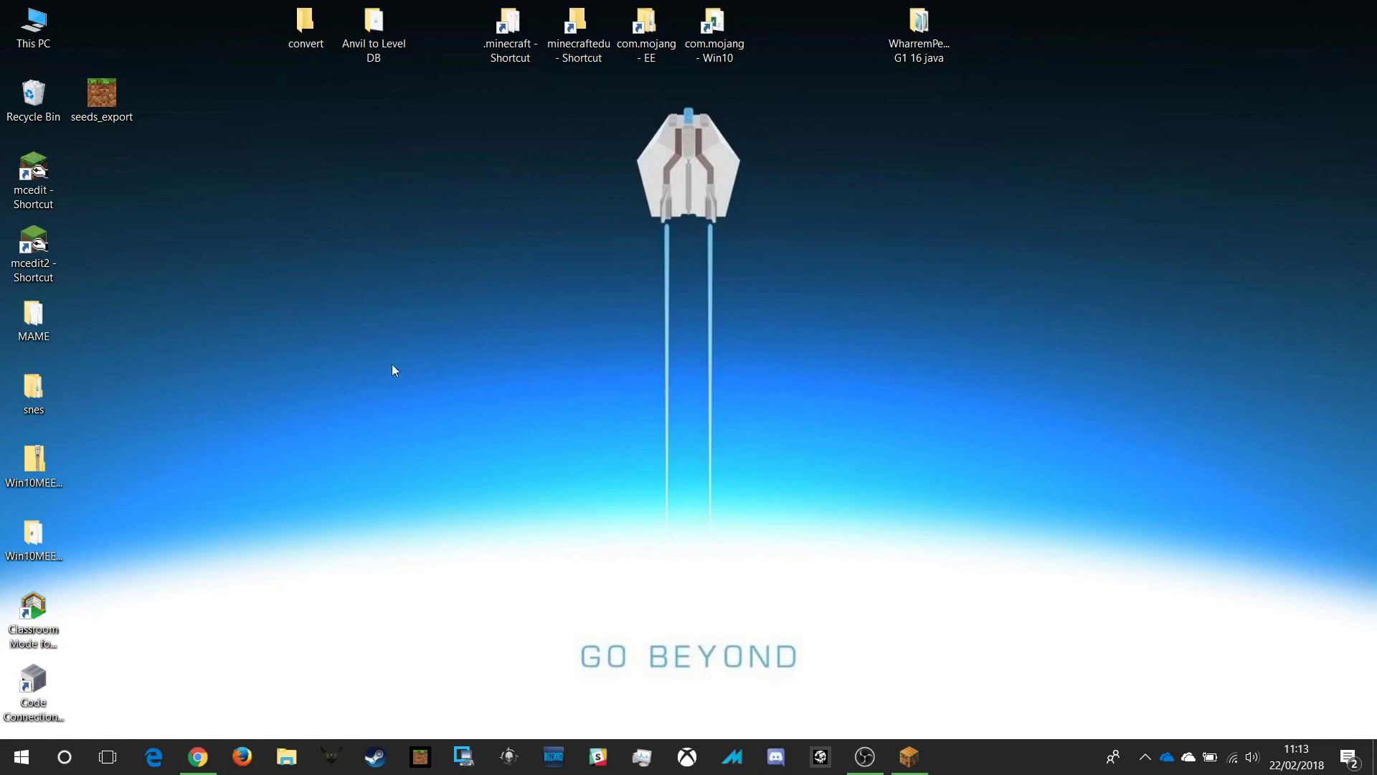
Step: Restore the Planet Minecraft Anvil to LevelDB Converter page and start its Direct Download
left_click(200, 762)
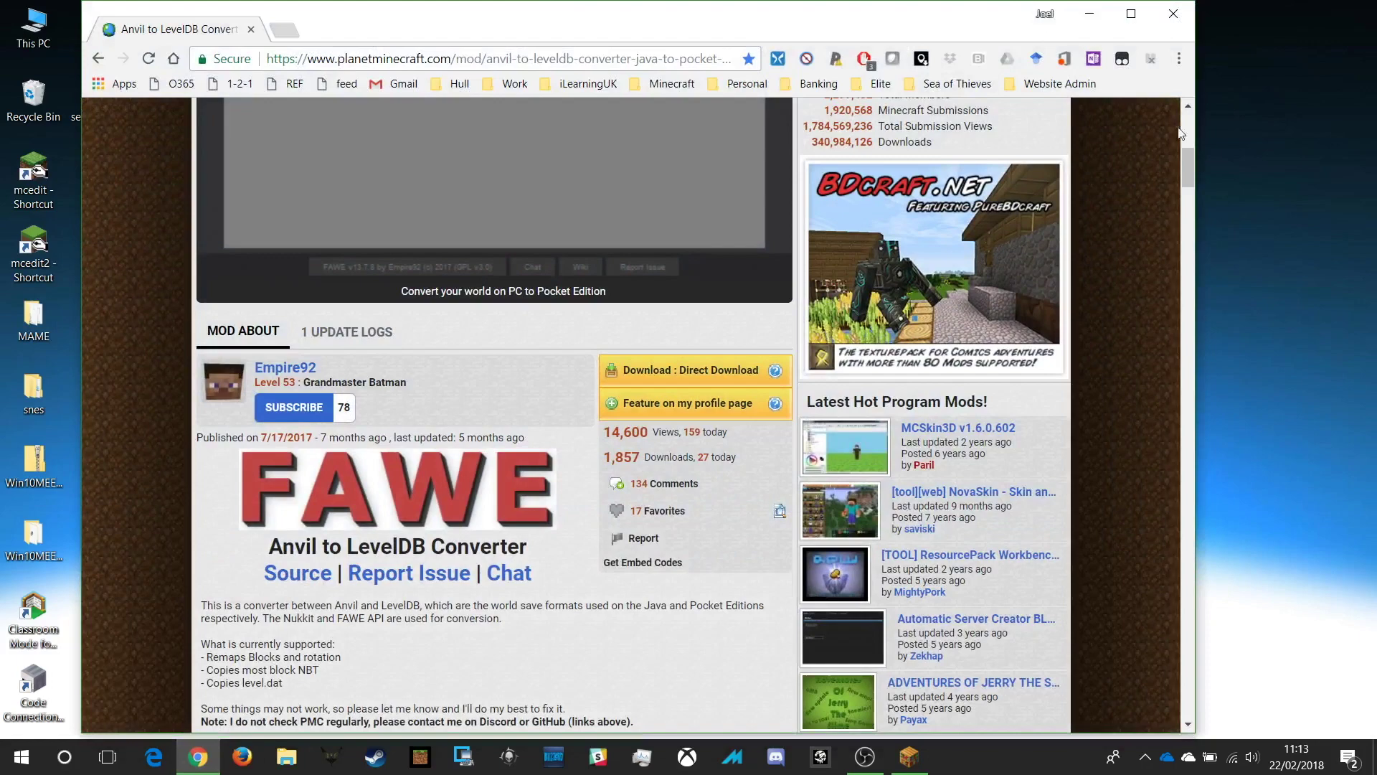
left_click_drag(1192, 162, 1184, 116)
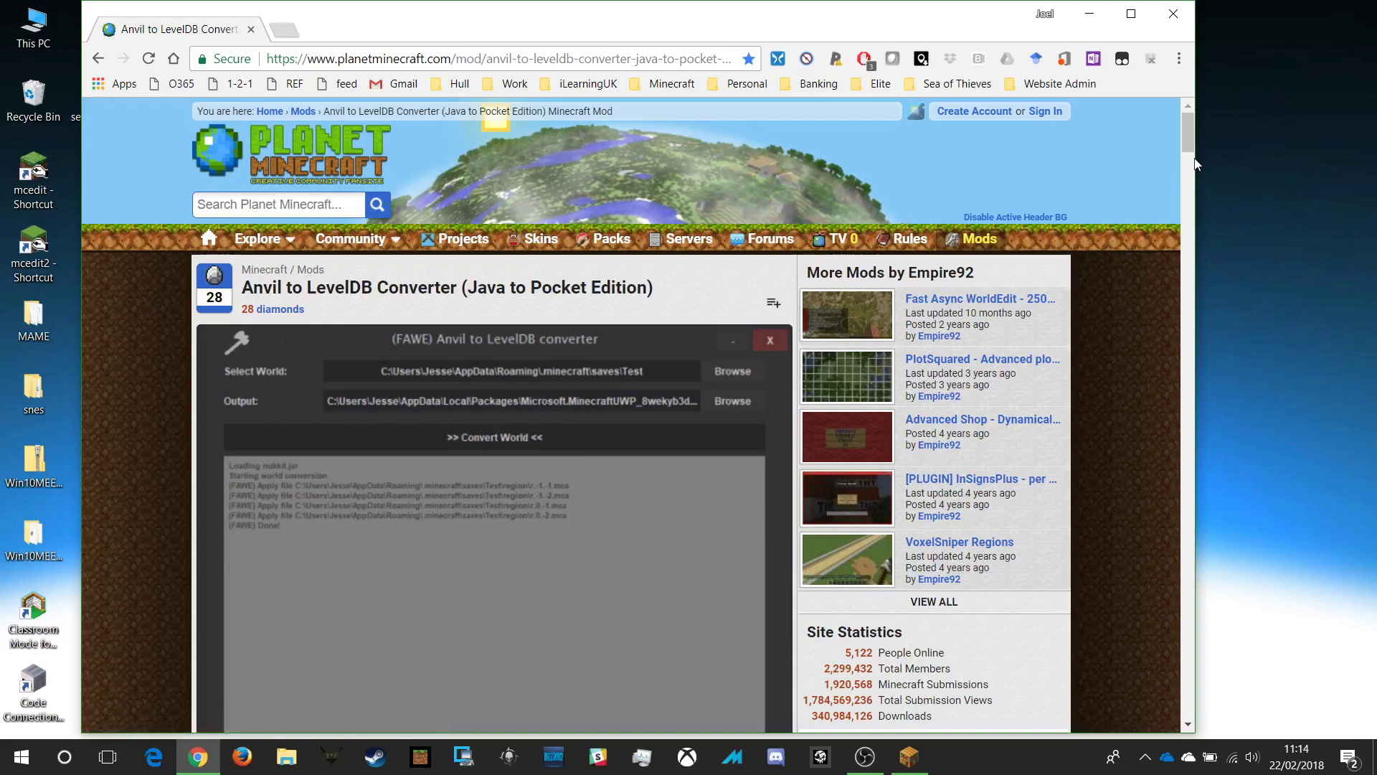
left_click_drag(1187, 139, 1182, 166)
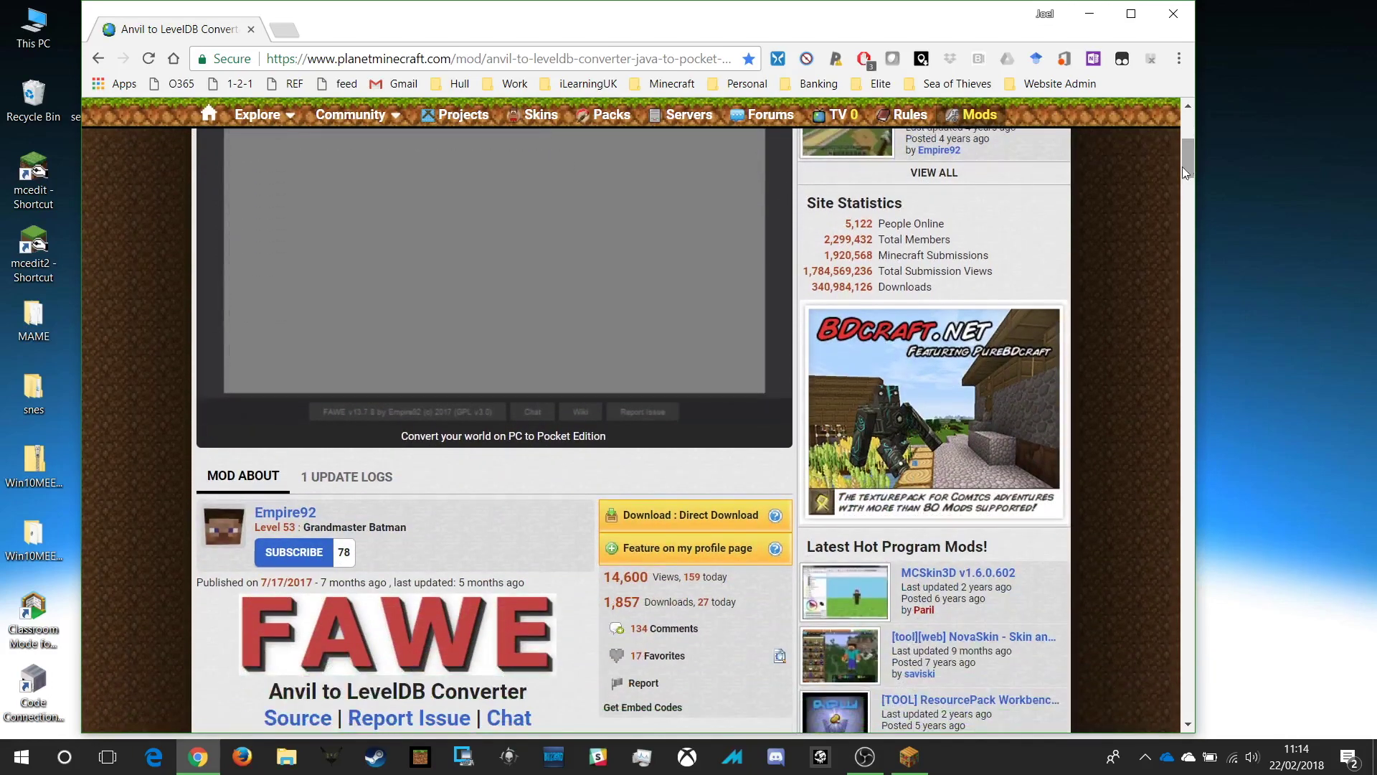
left_click(734, 521)
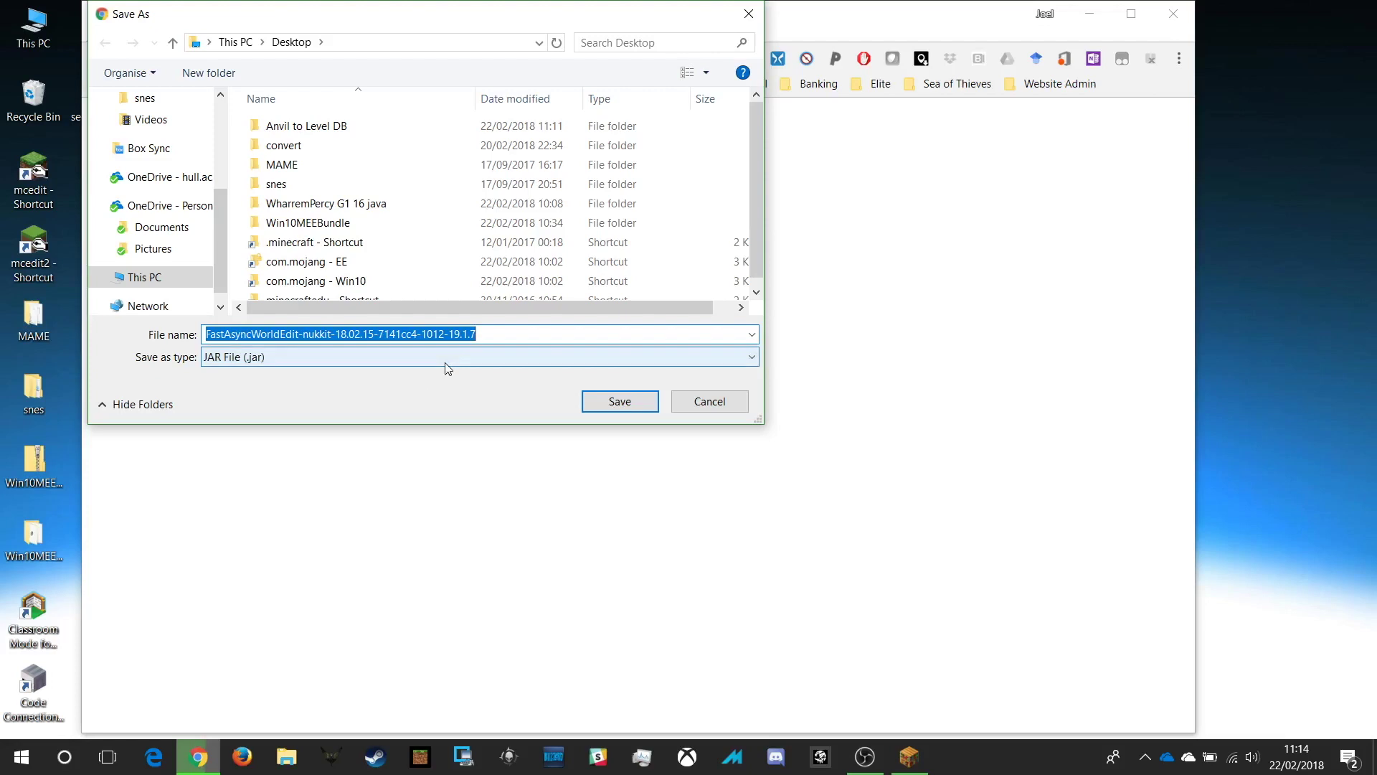
Step: Save the FastAsyncWorldEdit jar to the Desktop and minimise Chrome
left_click(619, 402)
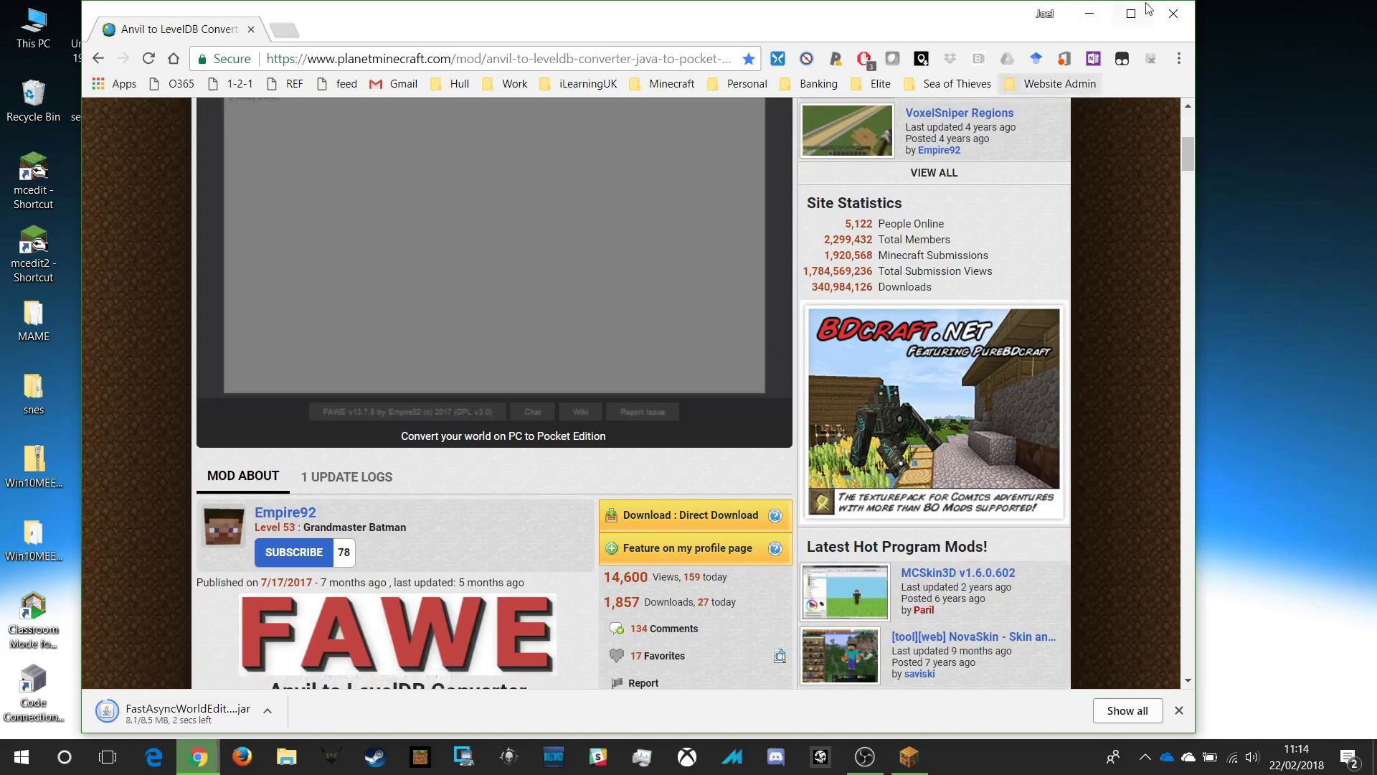
left_click(1090, 19)
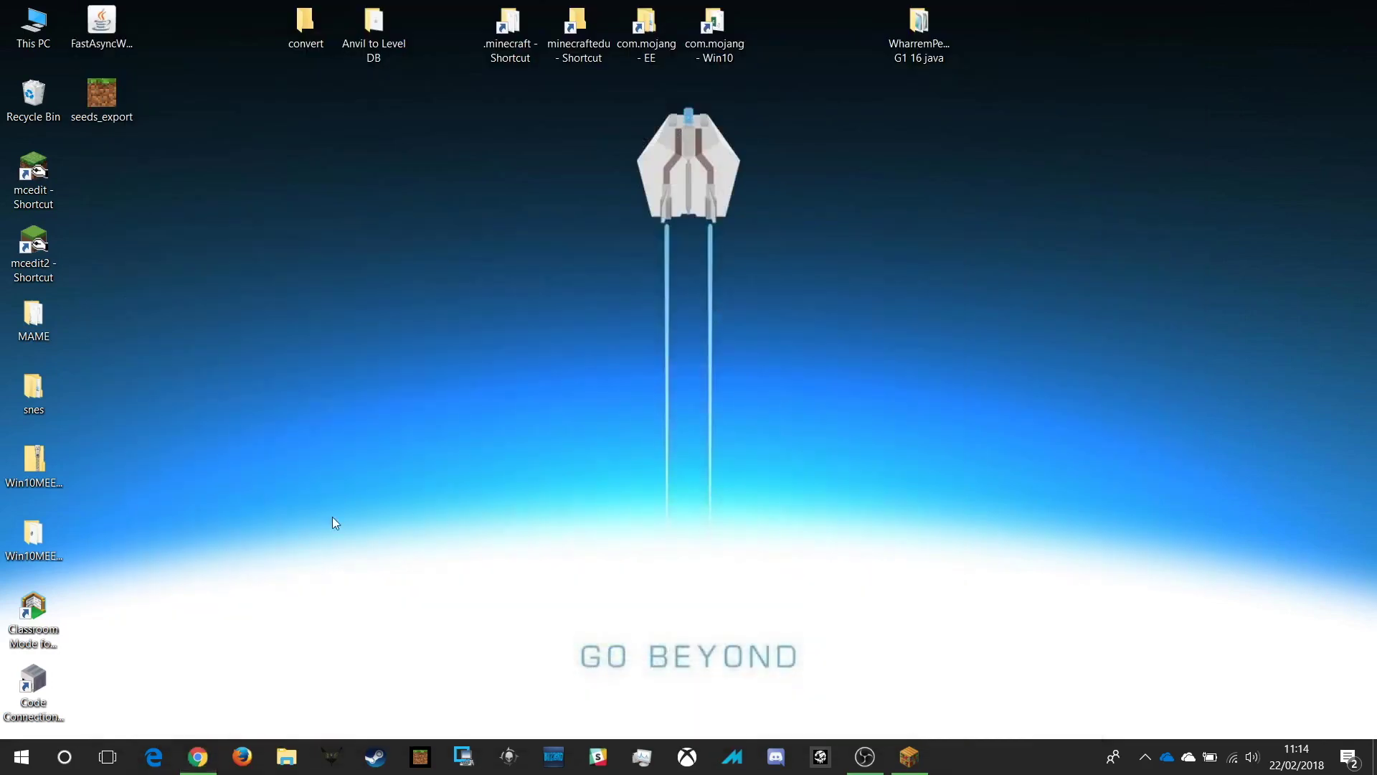
Step: Move the downloaded jar lower on the desktop and open the Anvil to Level DB folder
left_click_drag(114, 45, 380, 225)
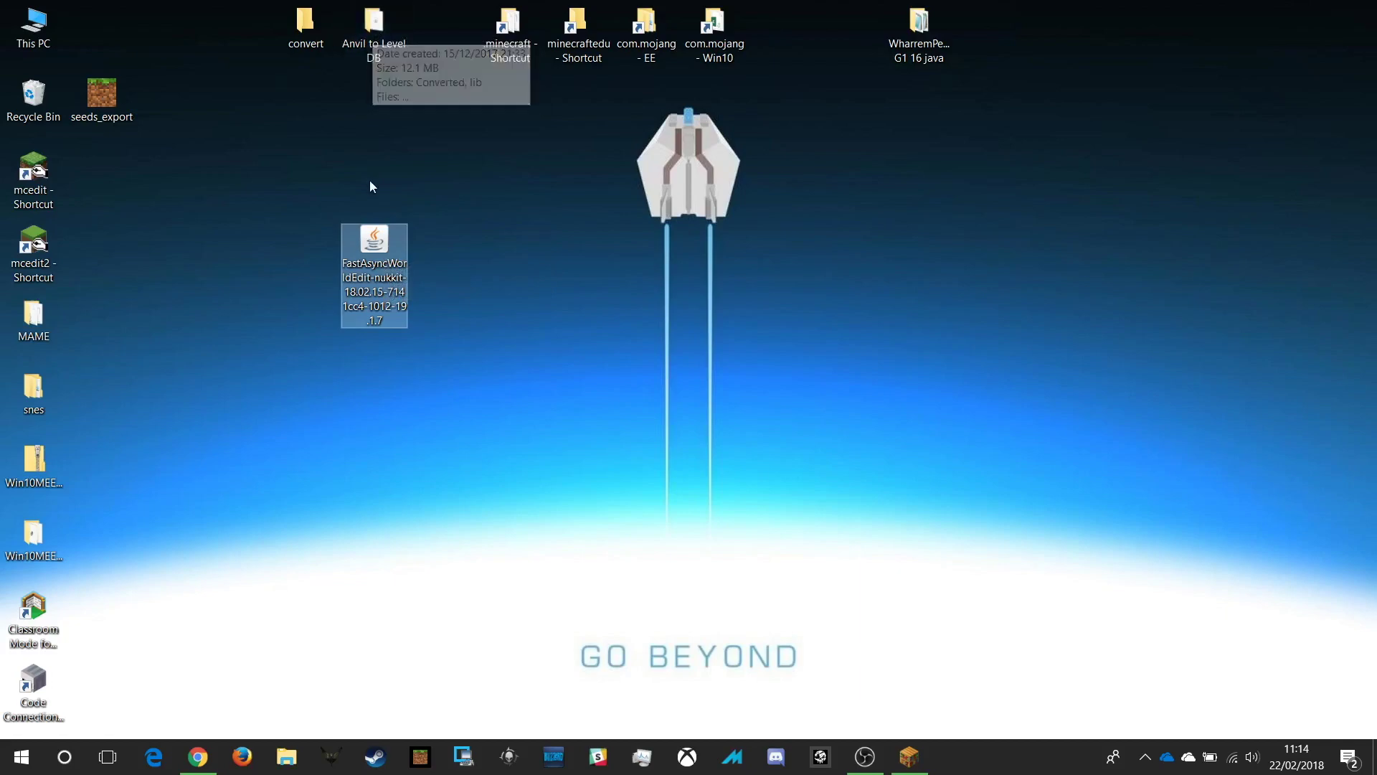
double_click(374, 46)
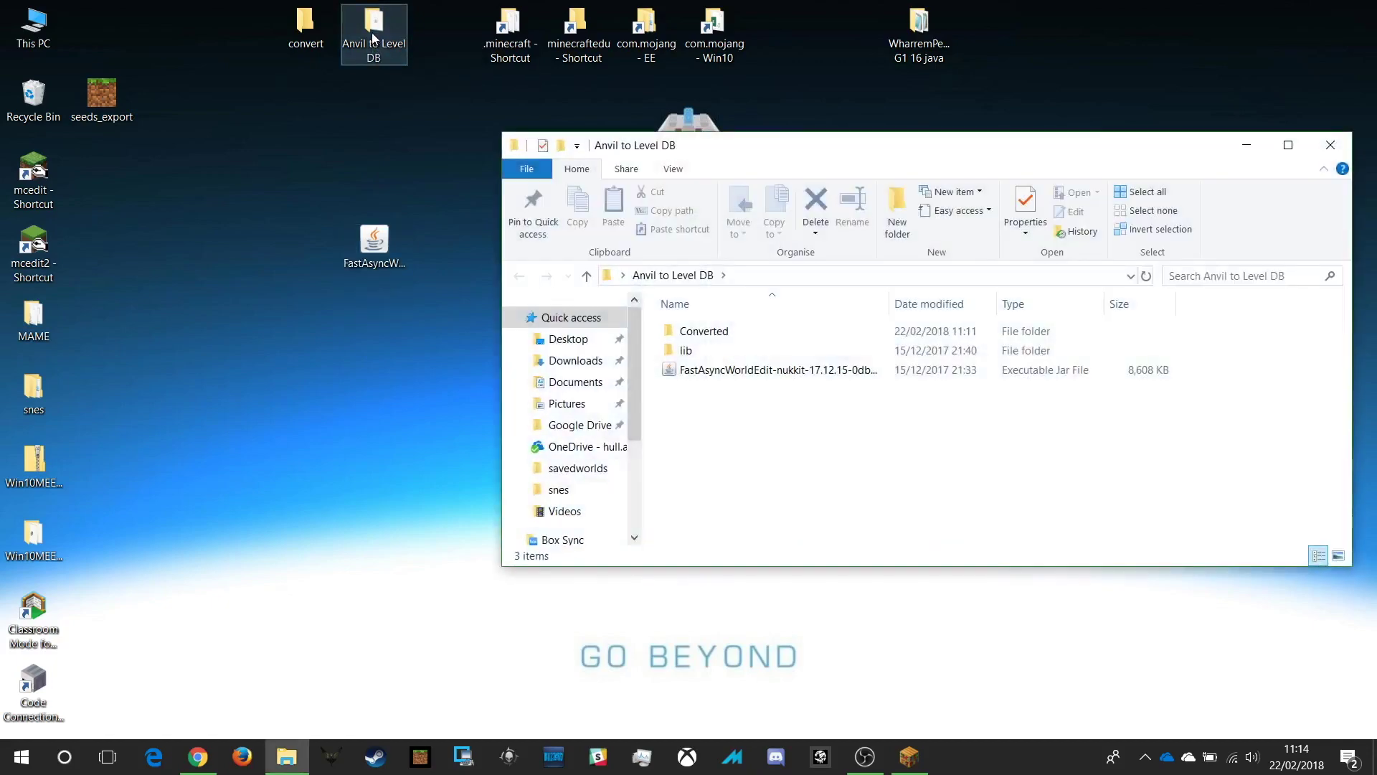
left_click_drag(686, 162, 523, 161)
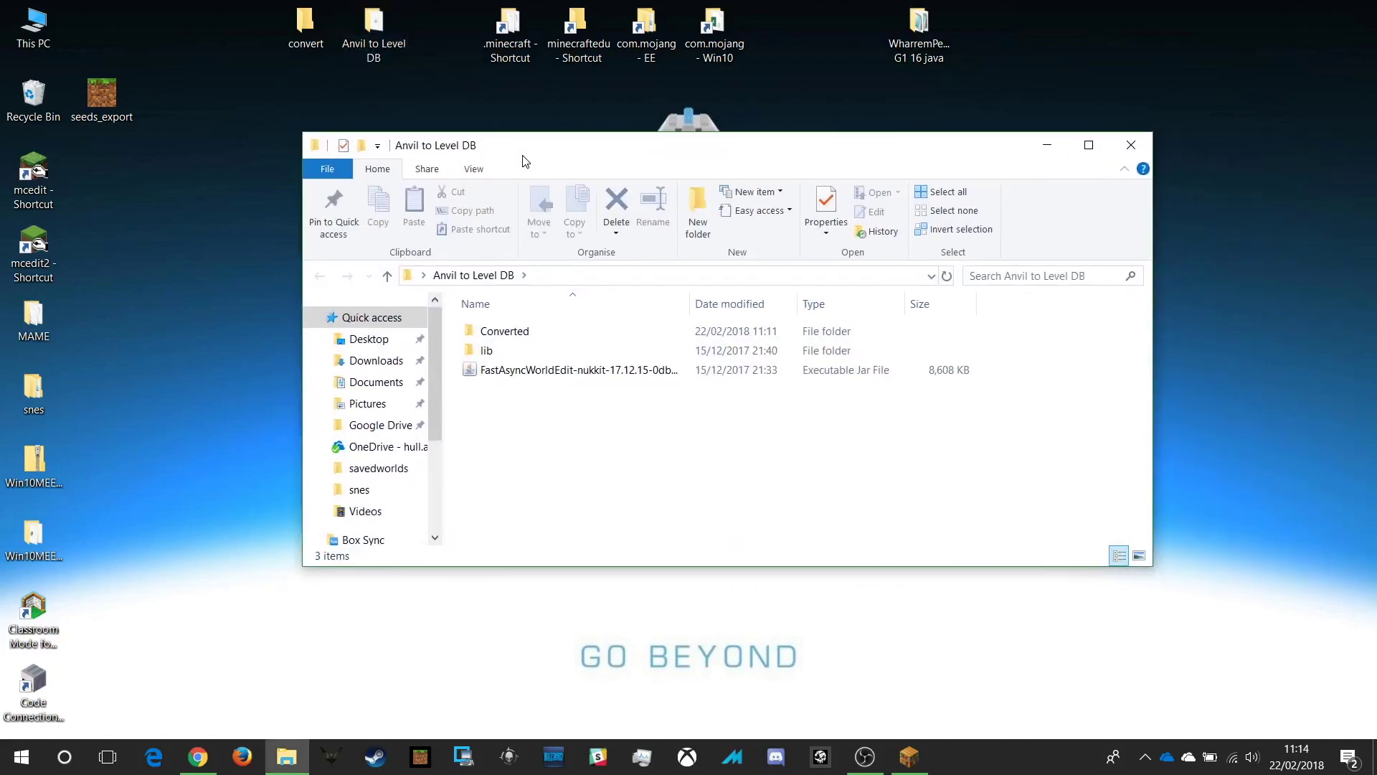
double_click(473, 334)
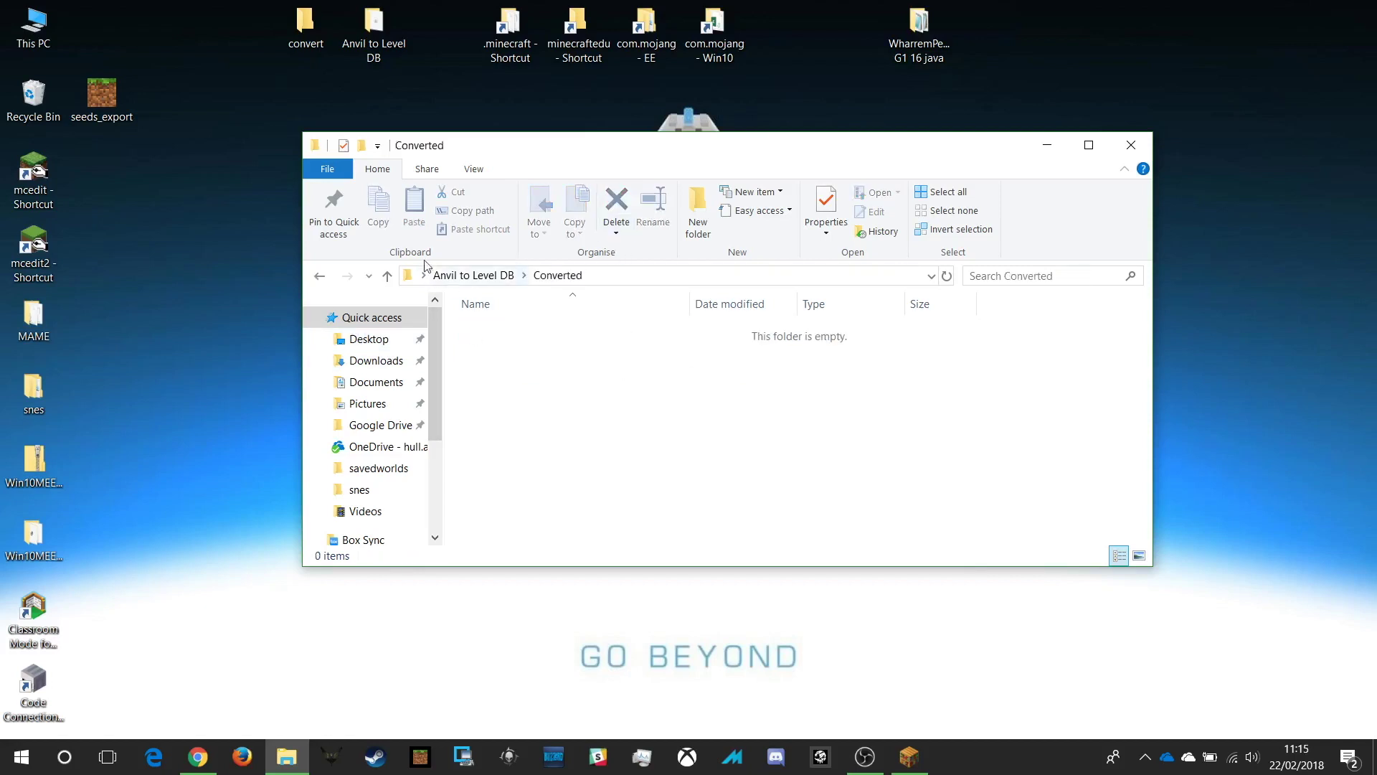
left_click(320, 277)
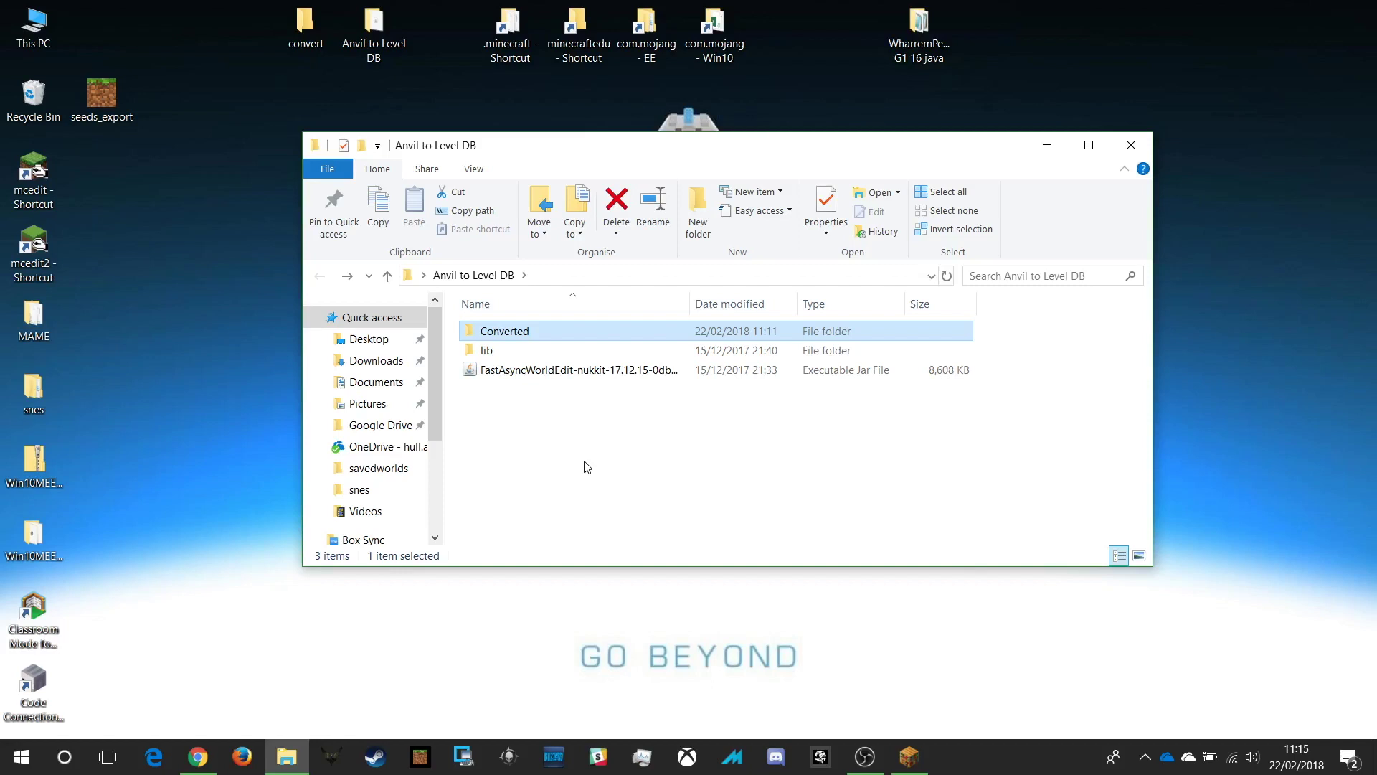
Step: Move the WharremPercy G1 16 java folder into Anvil to Level DB and launch the converter jar
double_click(922, 28)
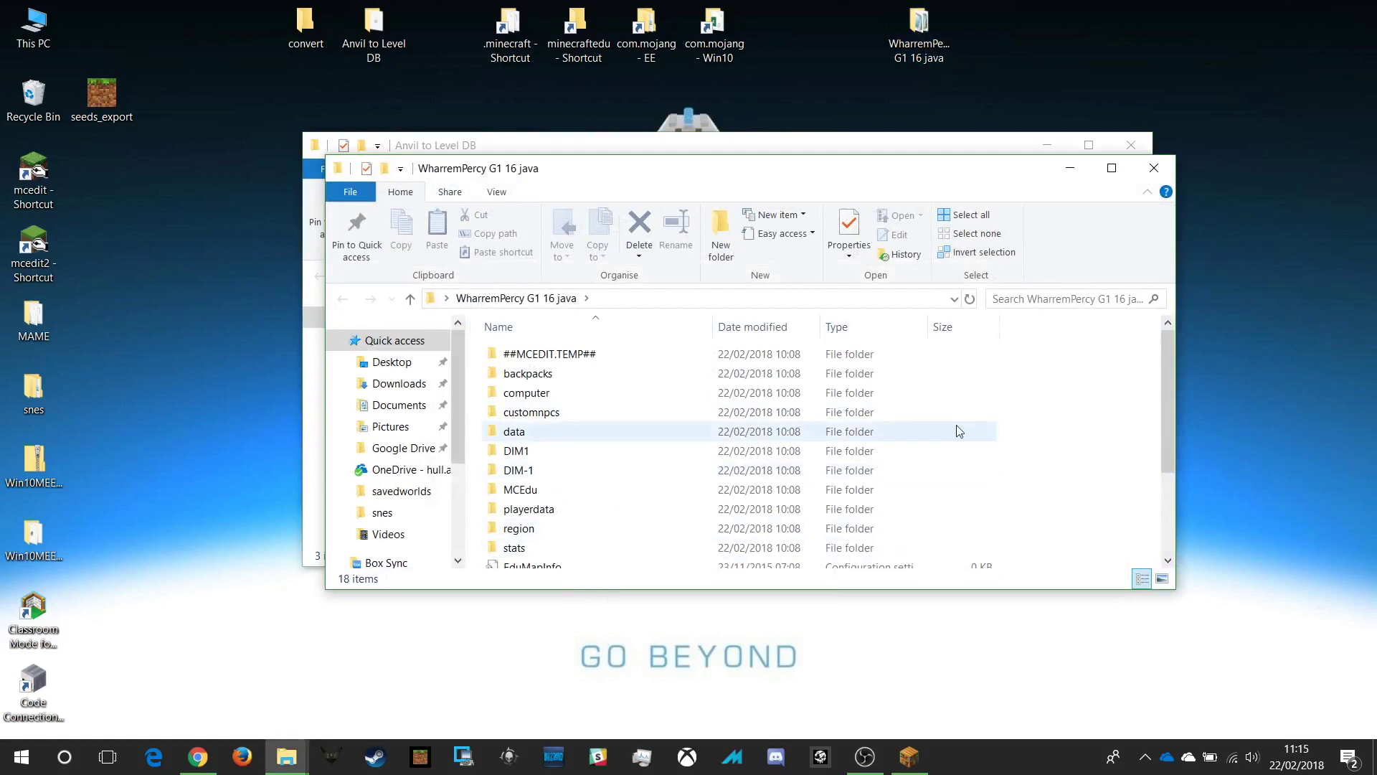
left_click_drag(1164, 371, 1168, 436)
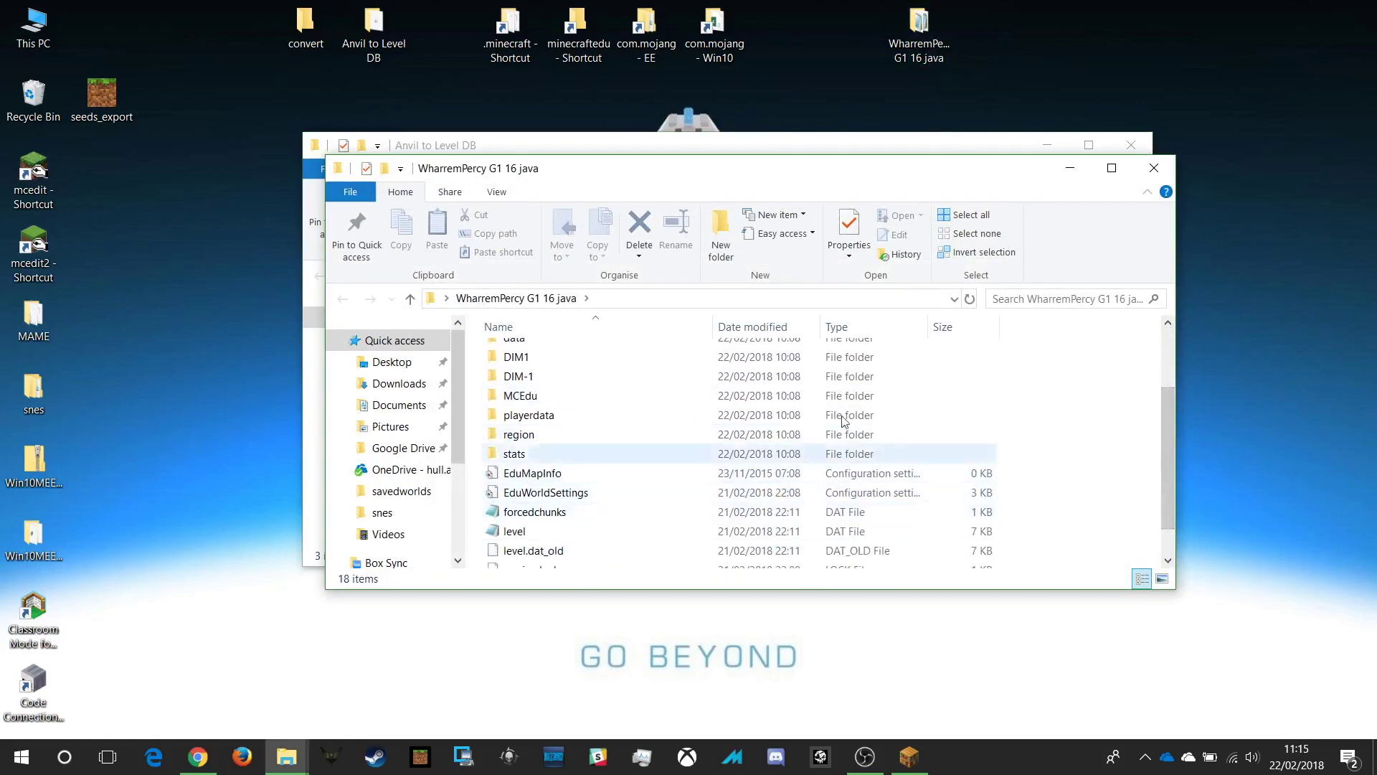
left_click(1154, 168)
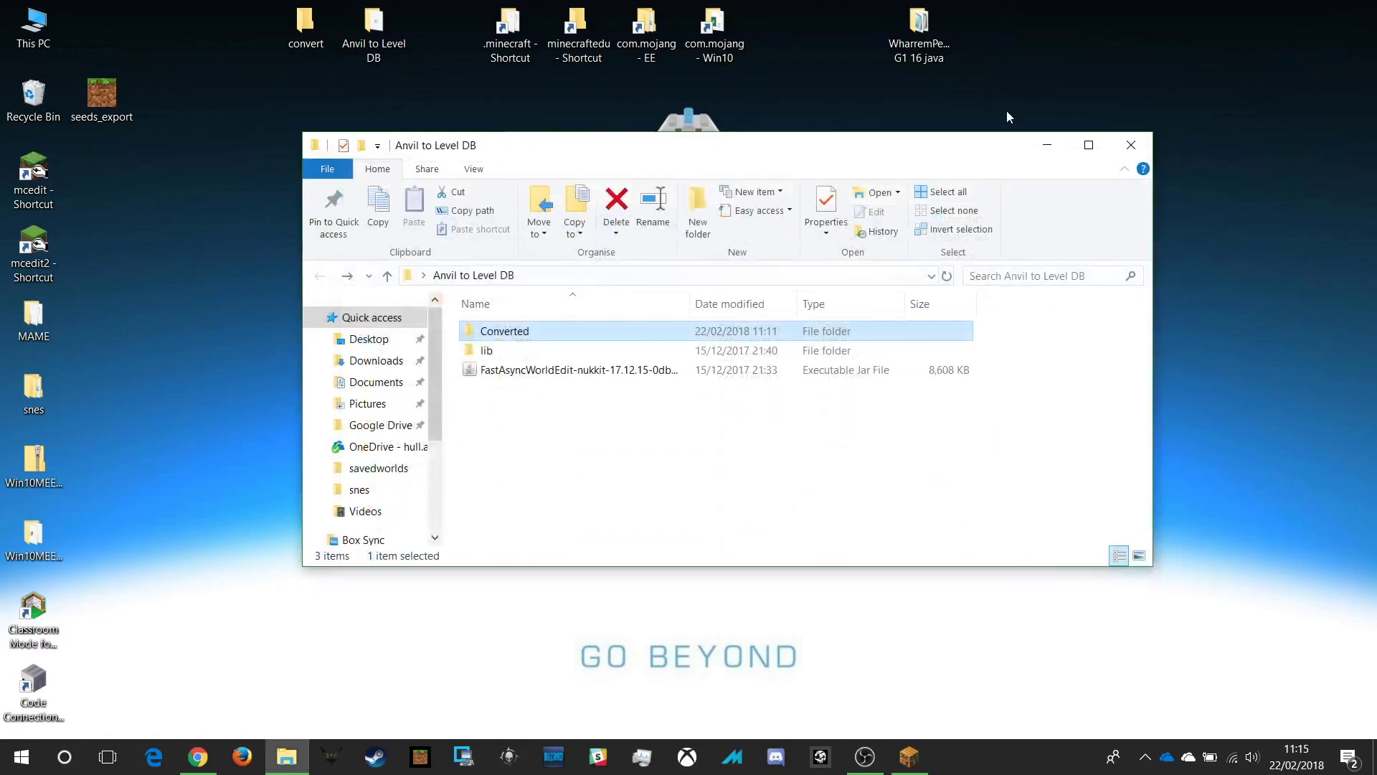
left_click_drag(919, 25, 542, 455)
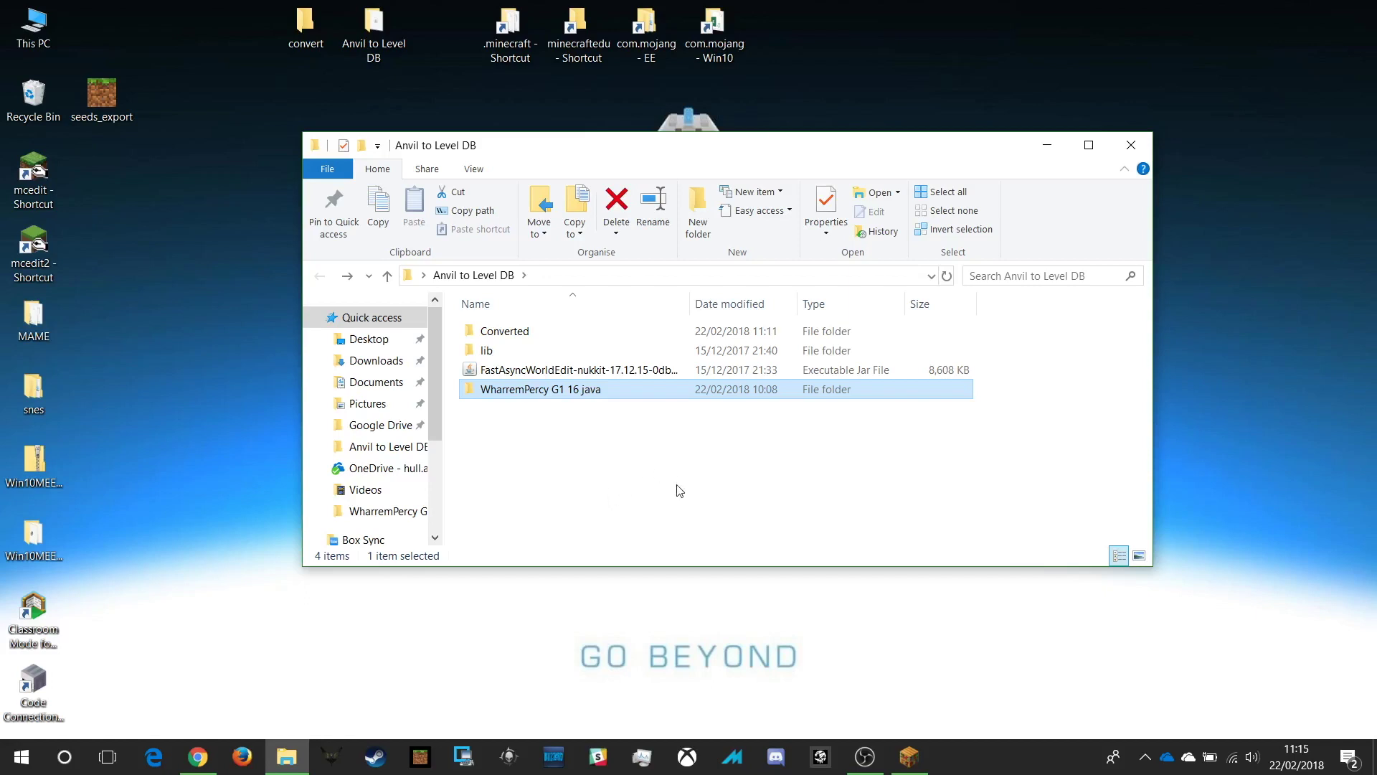
double_click(470, 372)
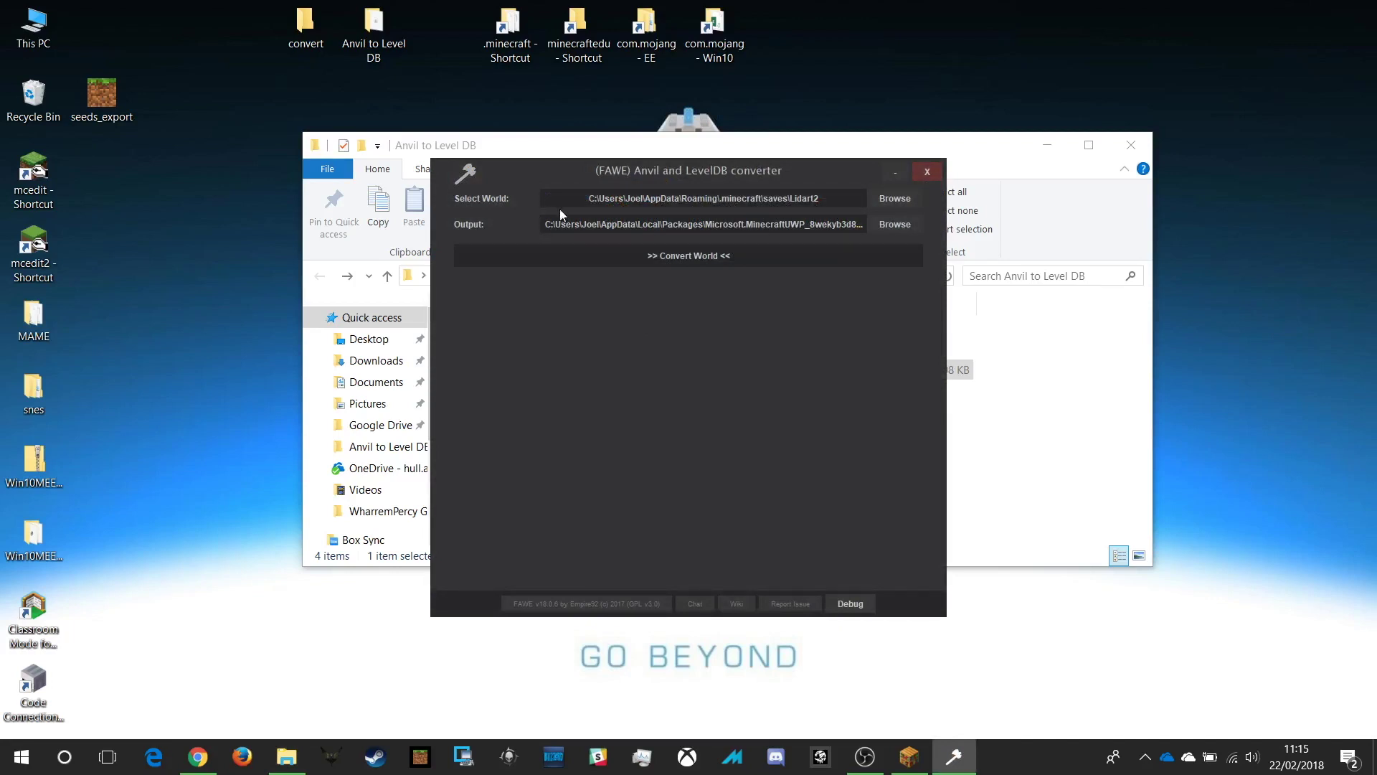
Step: Select Desktop > Anvil to Level DB > WharremPercy G1 16 java as the world to convert
left_click(884, 198)
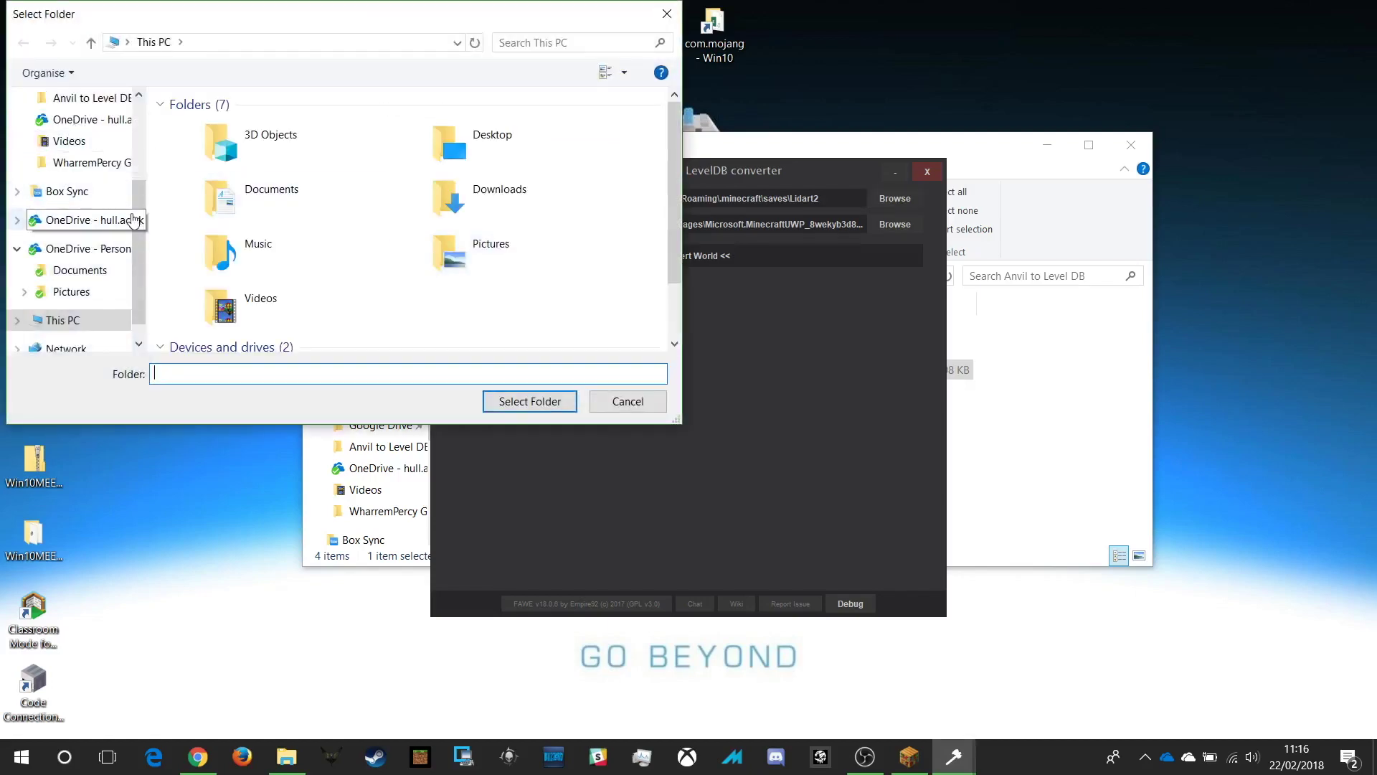
scroll(139, 101, "up", 3)
left_click(72, 134)
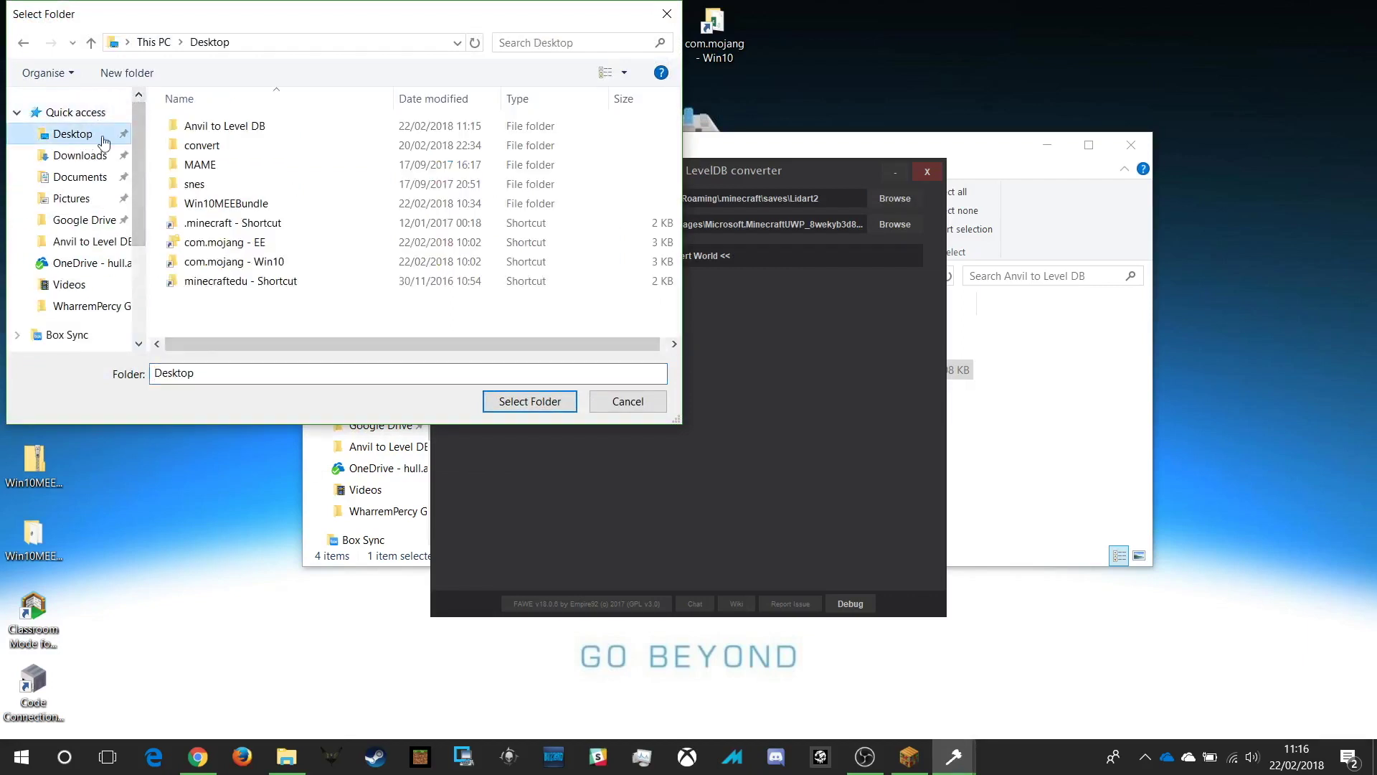
double_click(224, 126)
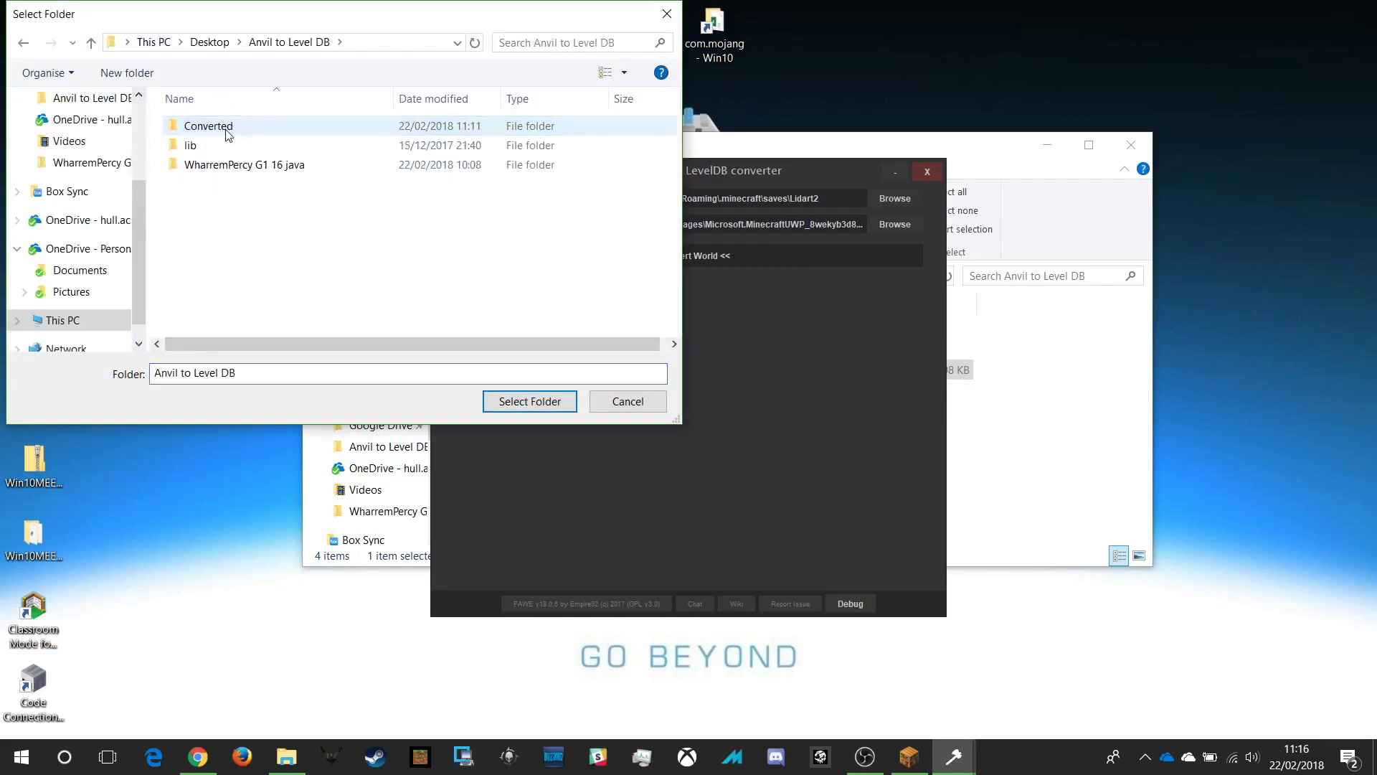
left_click(217, 169)
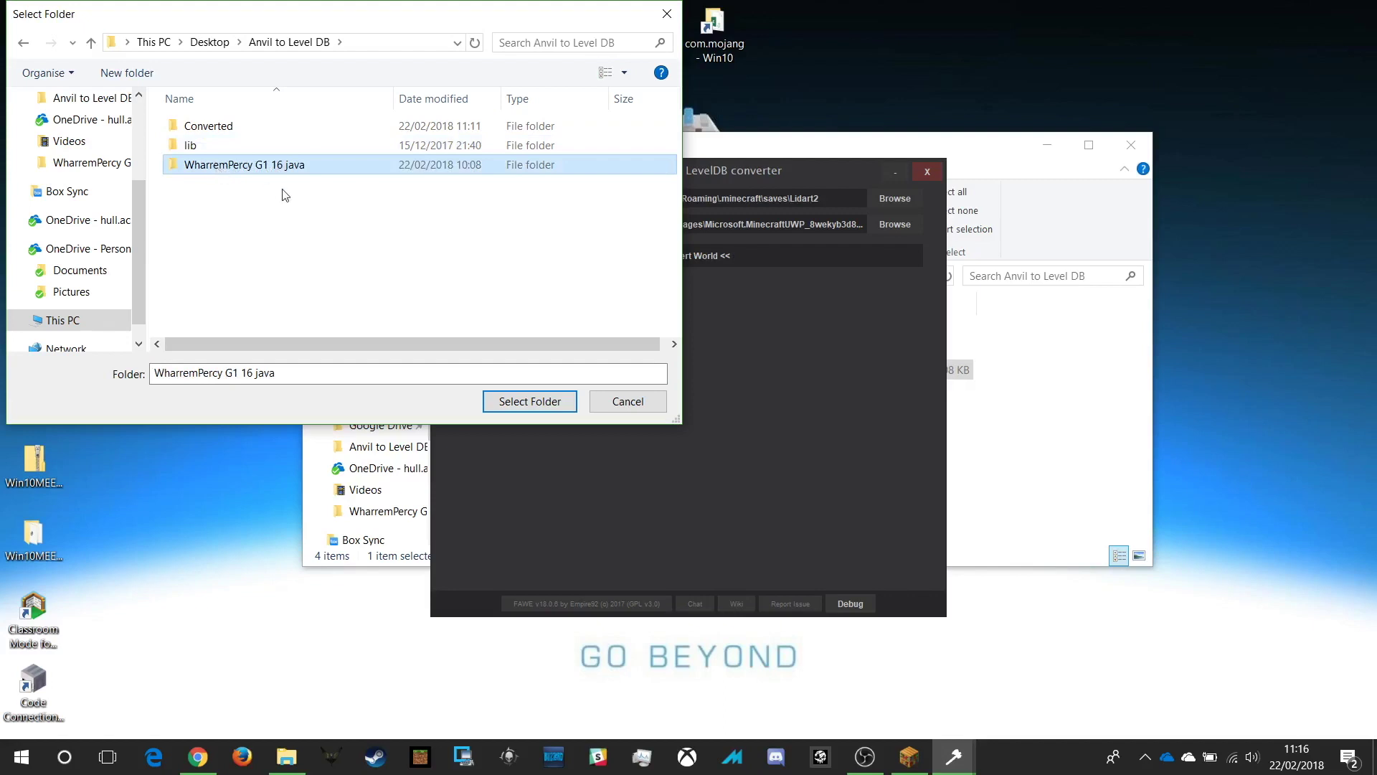
left_click(530, 404)
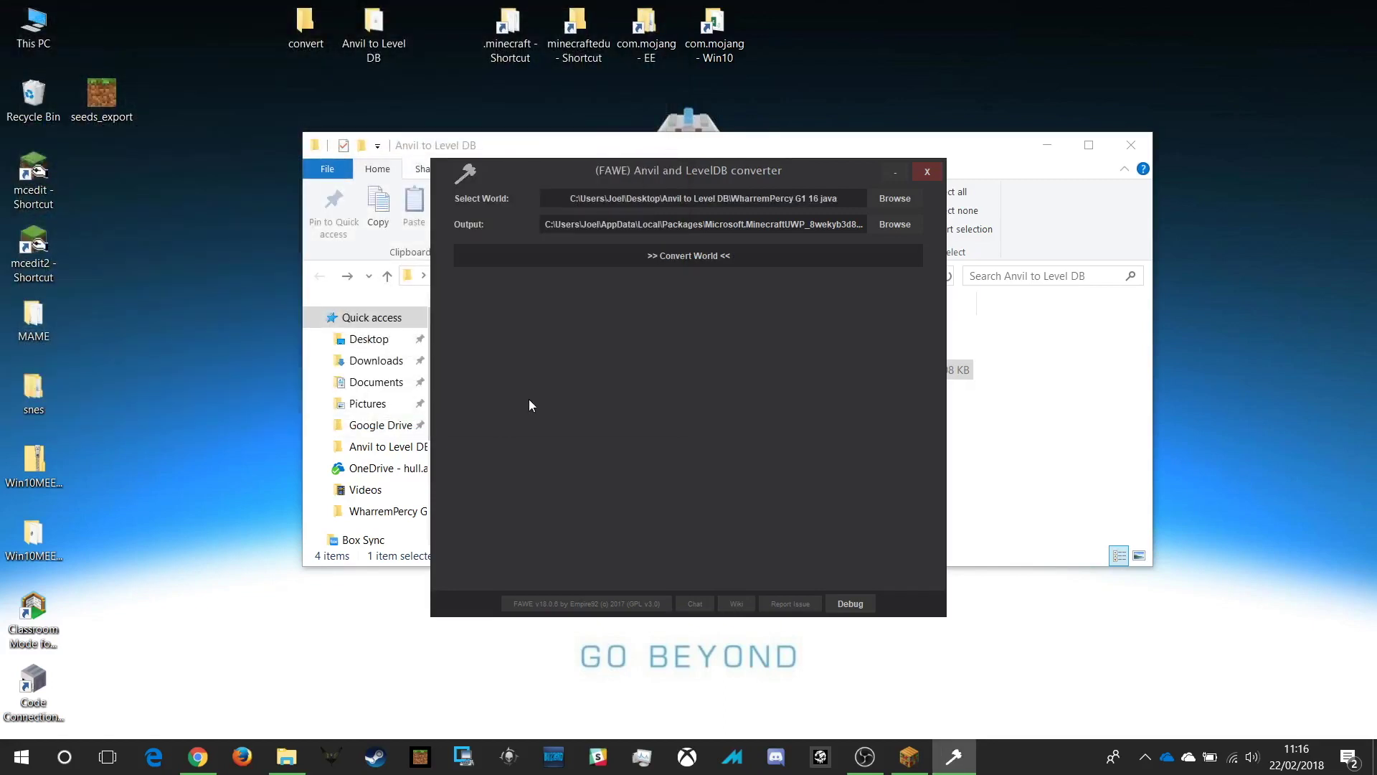
Step: Set the output folder to Desktop > Anvil to Level DB > Converted
left_click(893, 224)
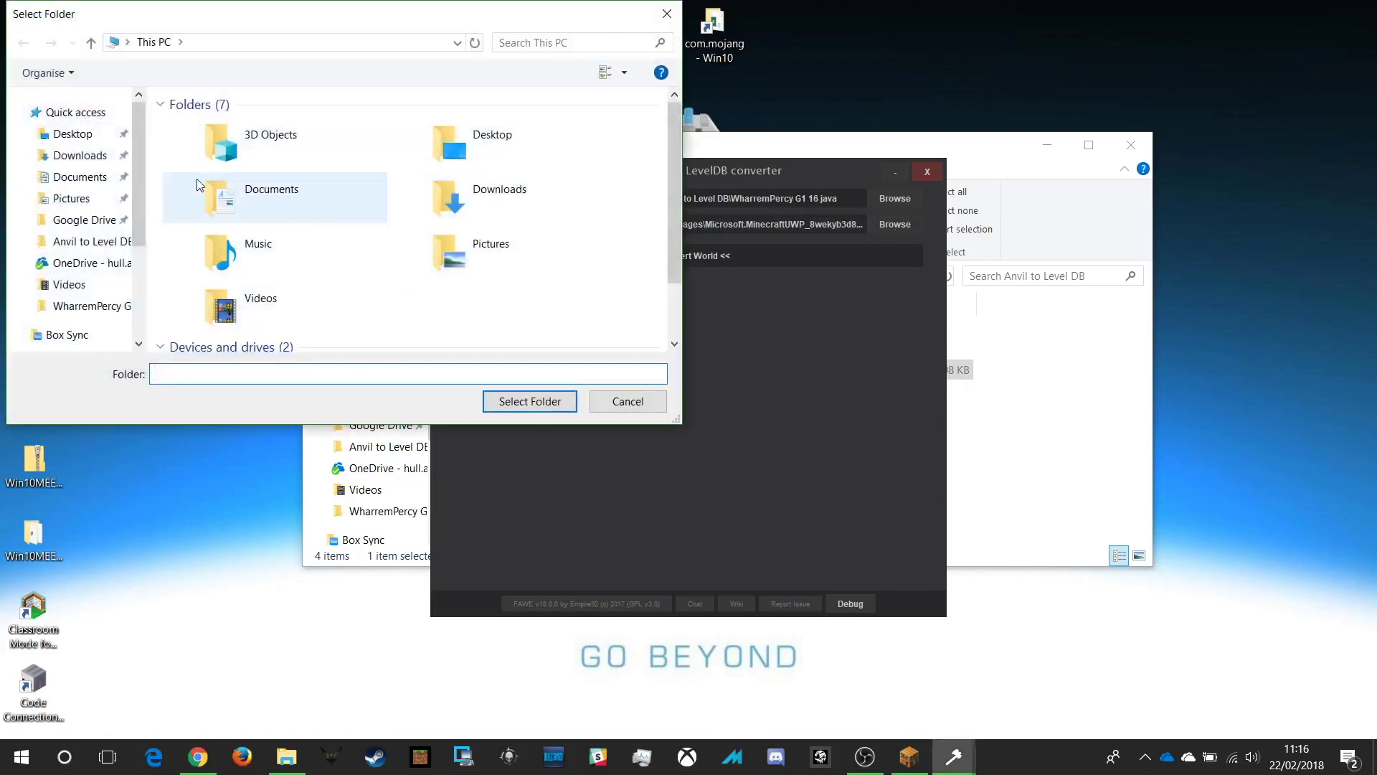
left_click(75, 134)
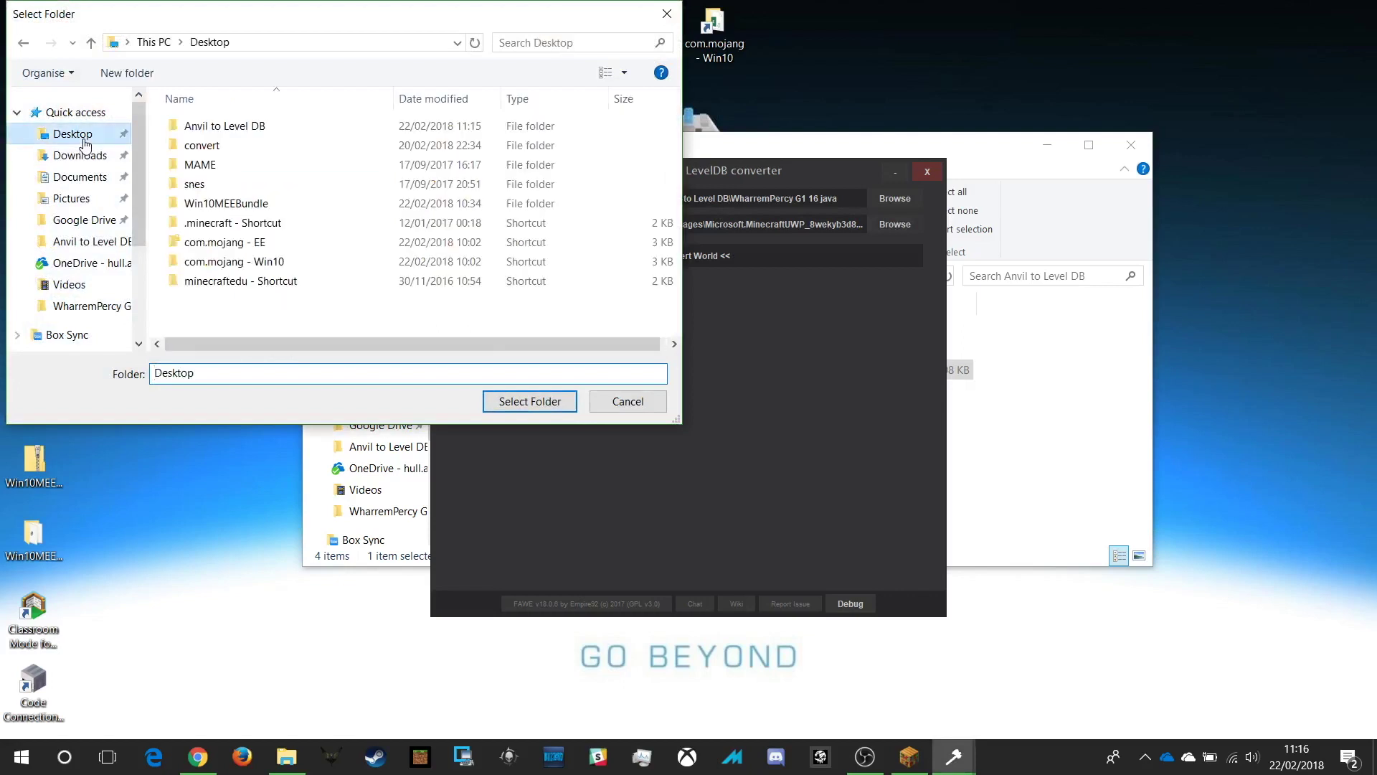
double_click(215, 125)
left_click(217, 134)
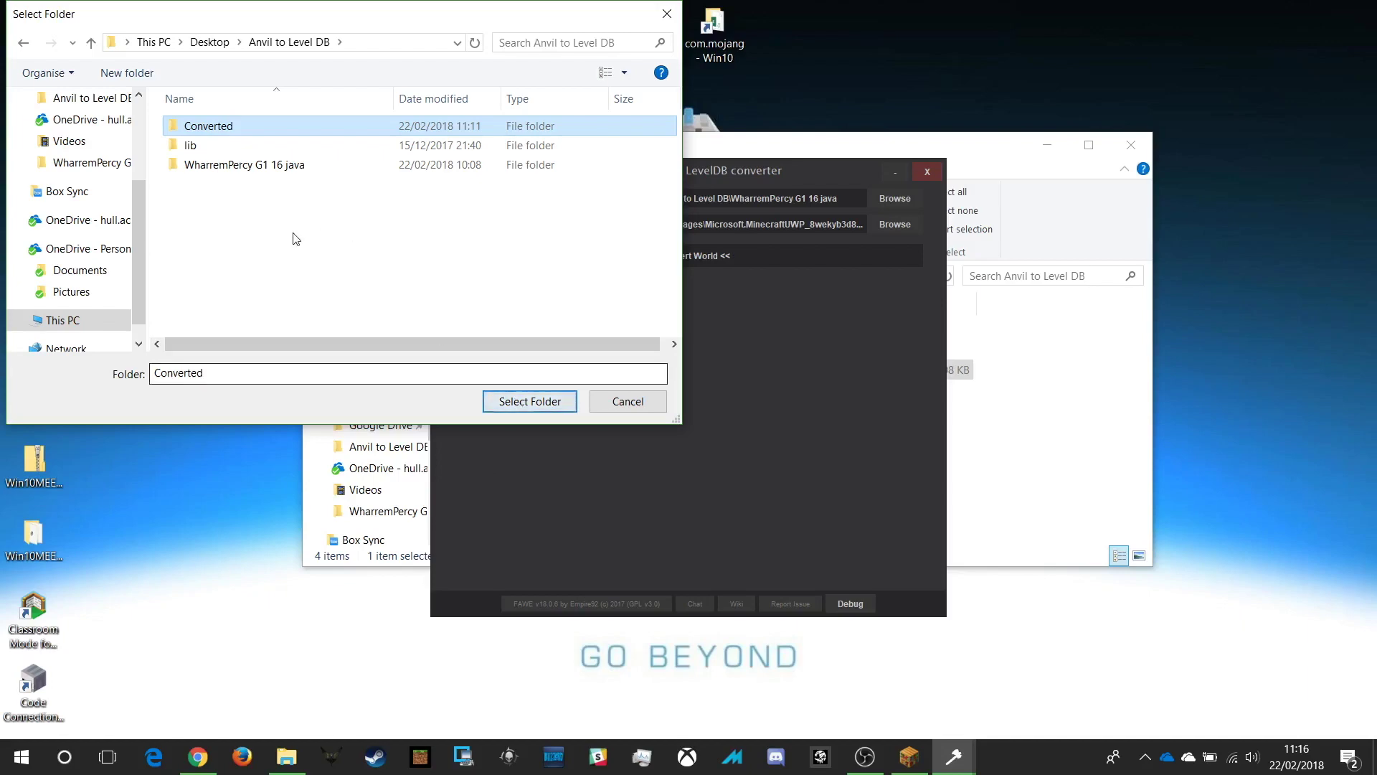
left_click(508, 403)
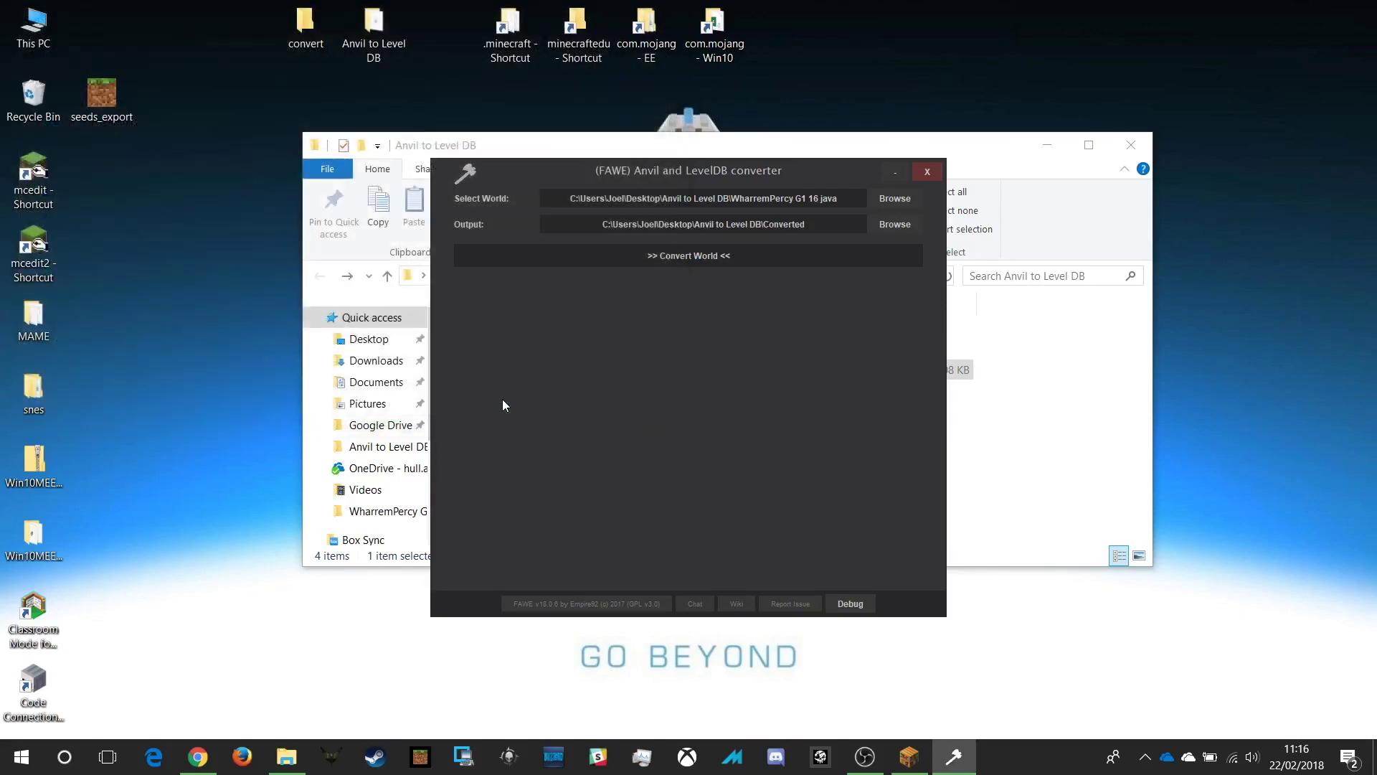
Step: Convert the WharremPercy world to LevelDB, dismiss both completion messages, and close the converter
left_click(676, 257)
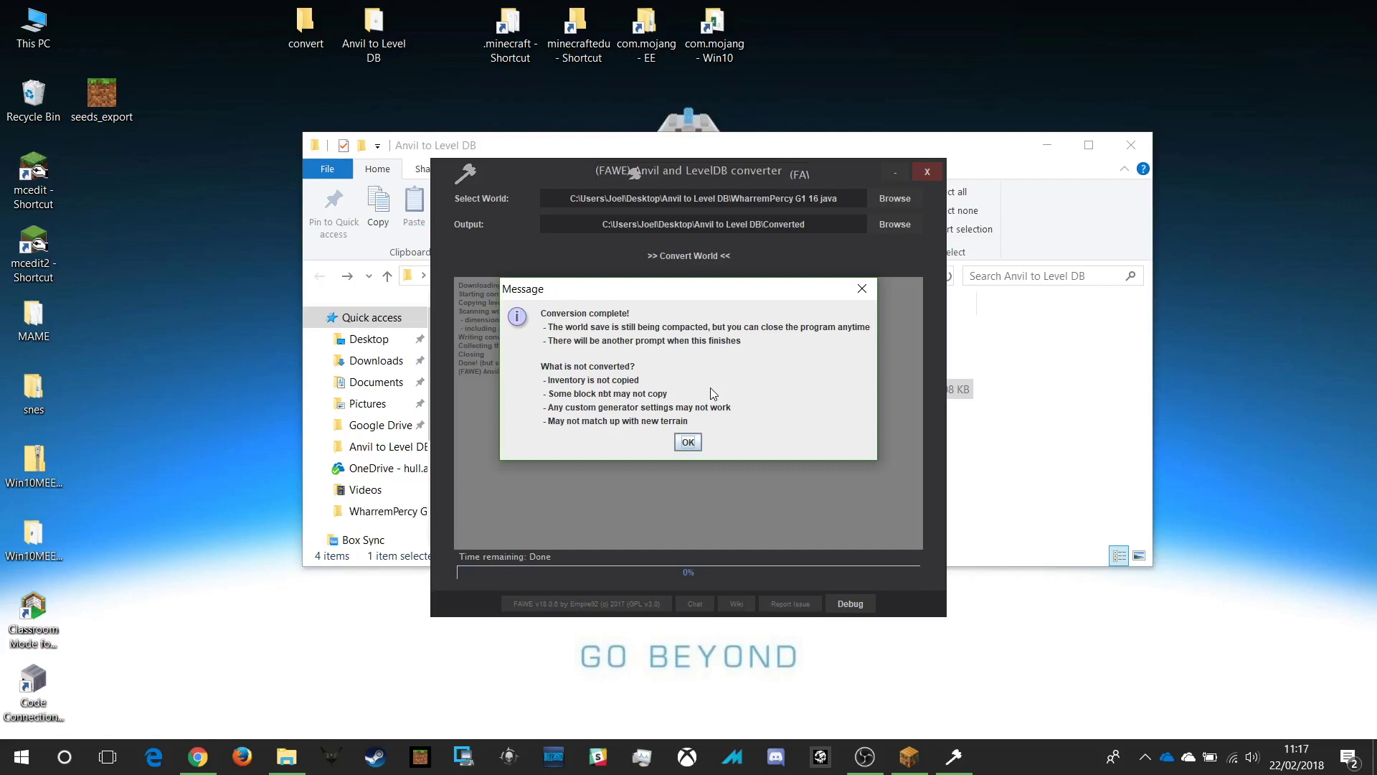
left_click(688, 442)
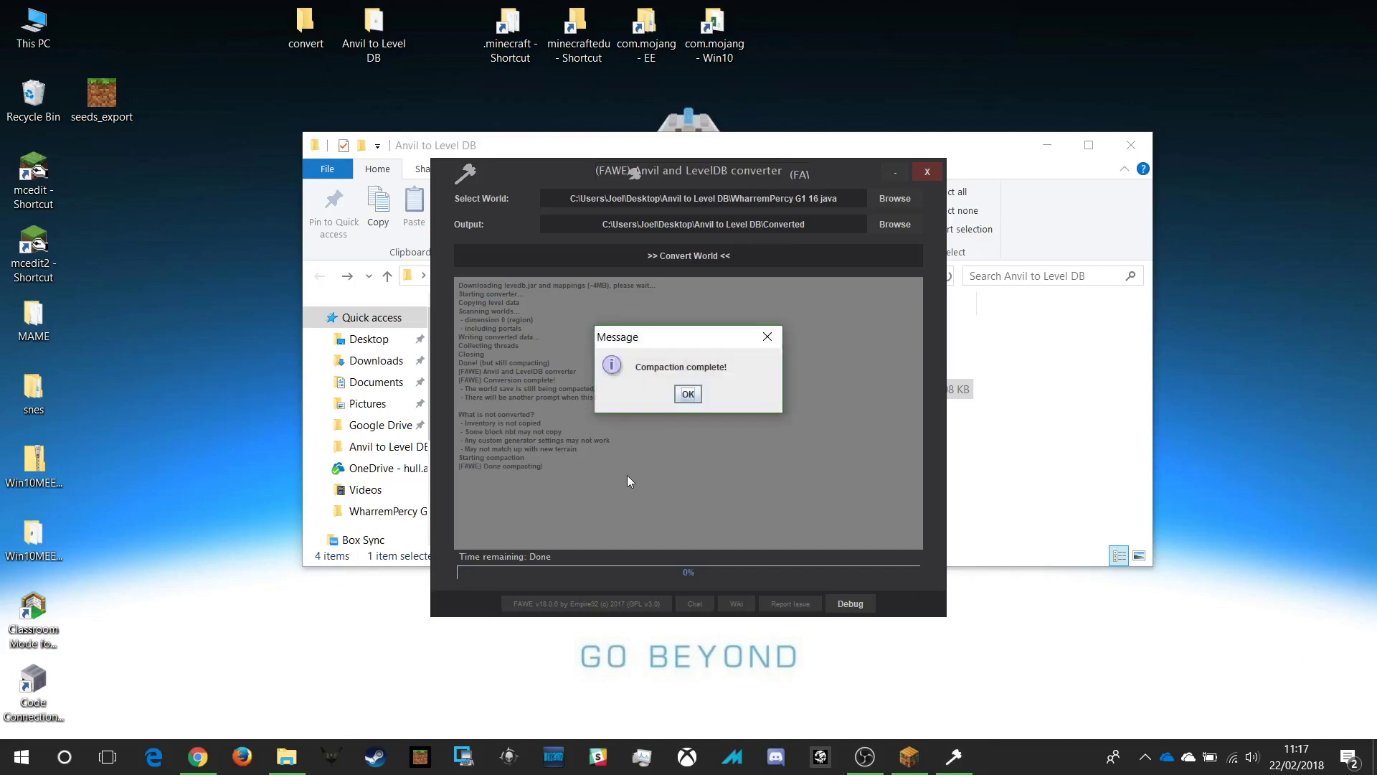
left_click(687, 396)
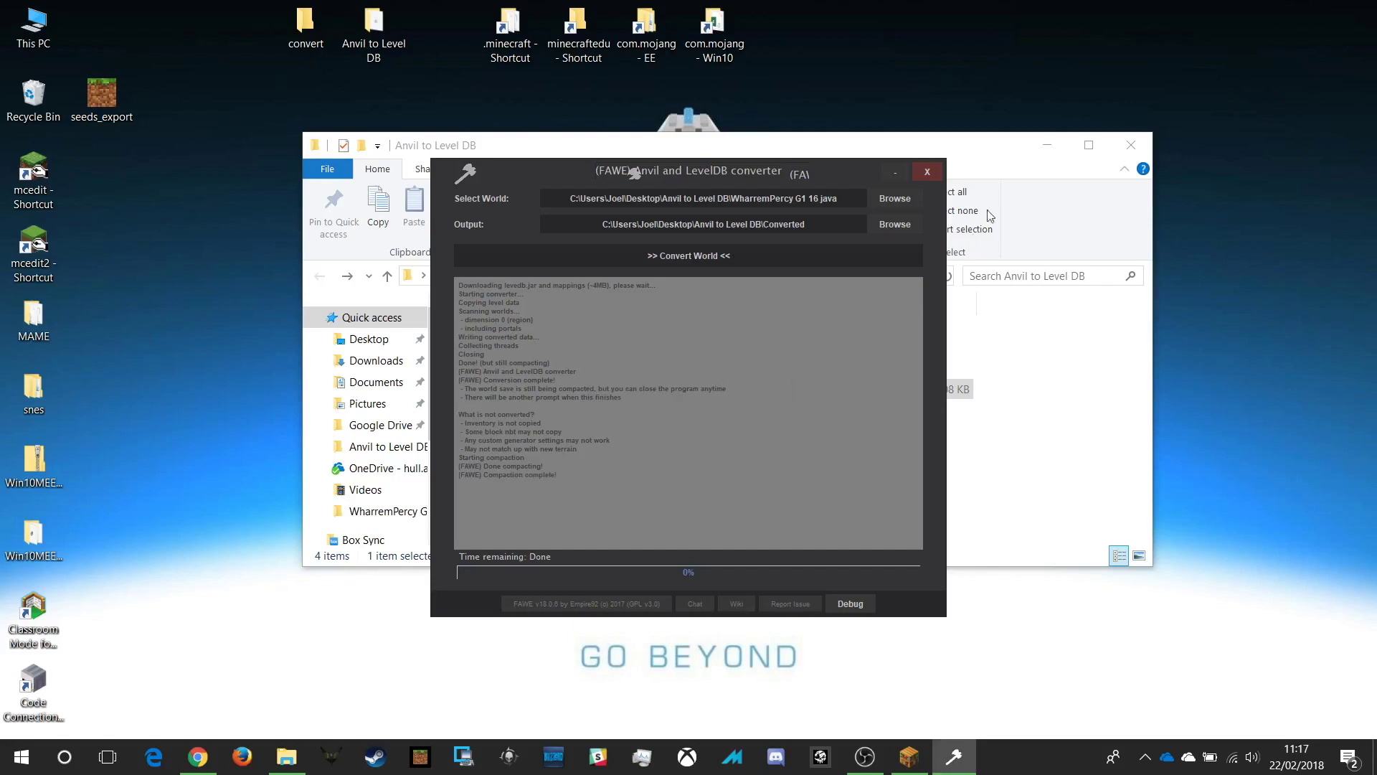
left_click(927, 172)
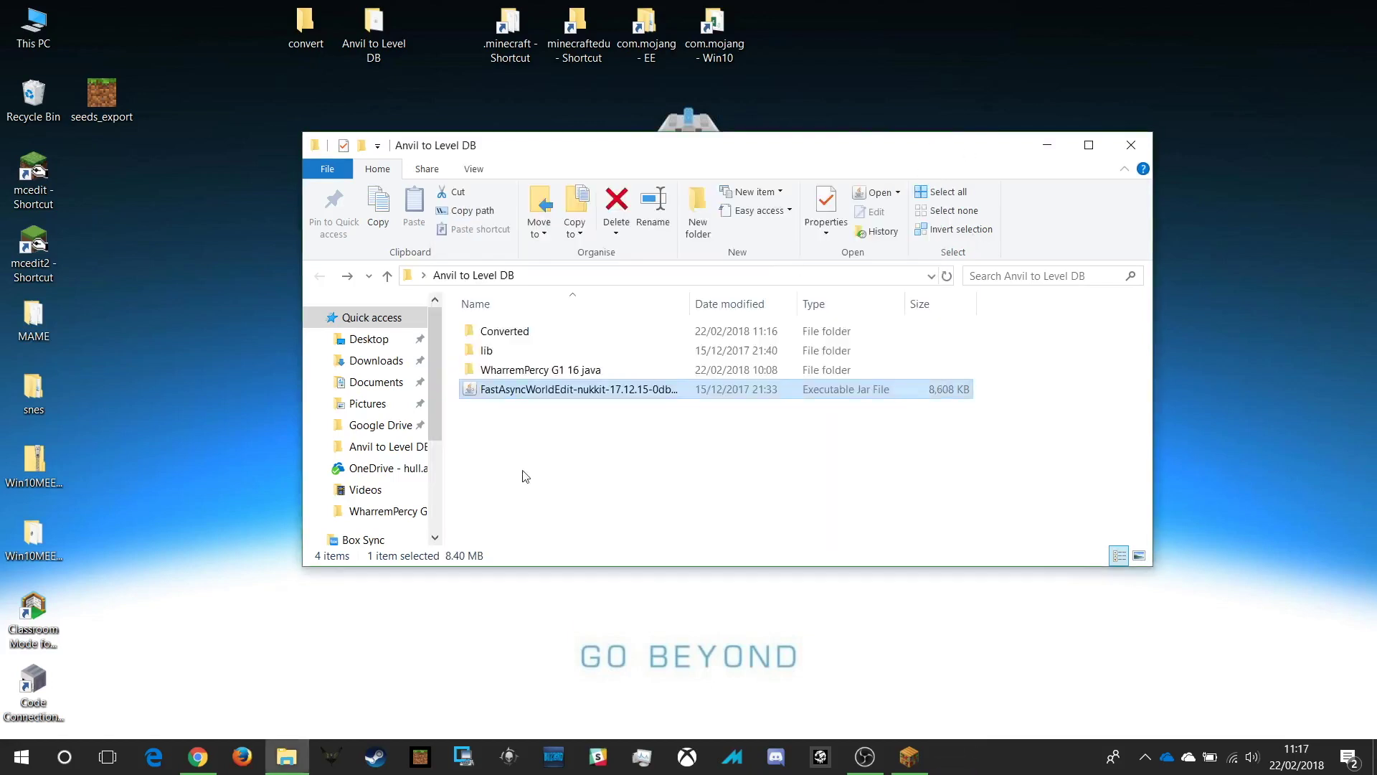
Step: Open the Converted folder and copy the WharremPercy G1 16 java world folder
left_click(497, 474)
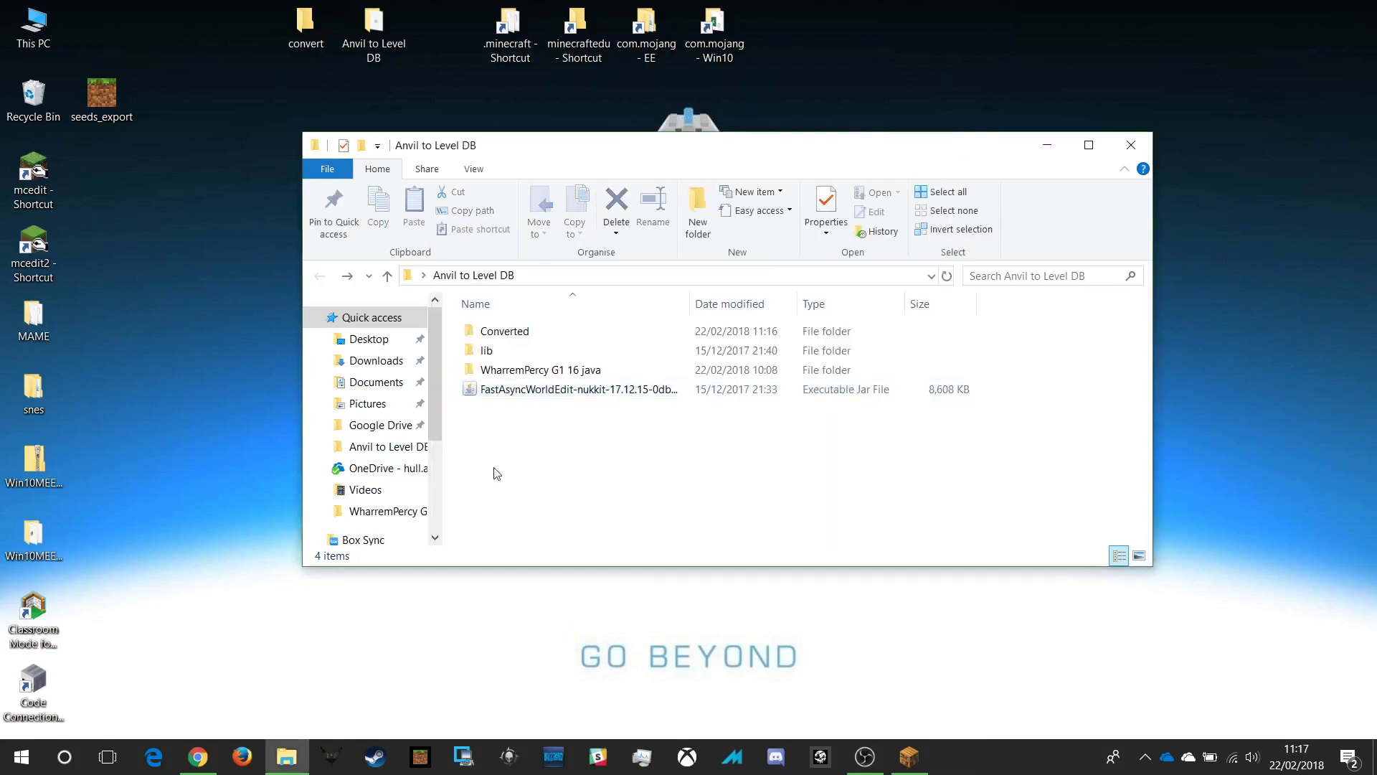
double_click(473, 334)
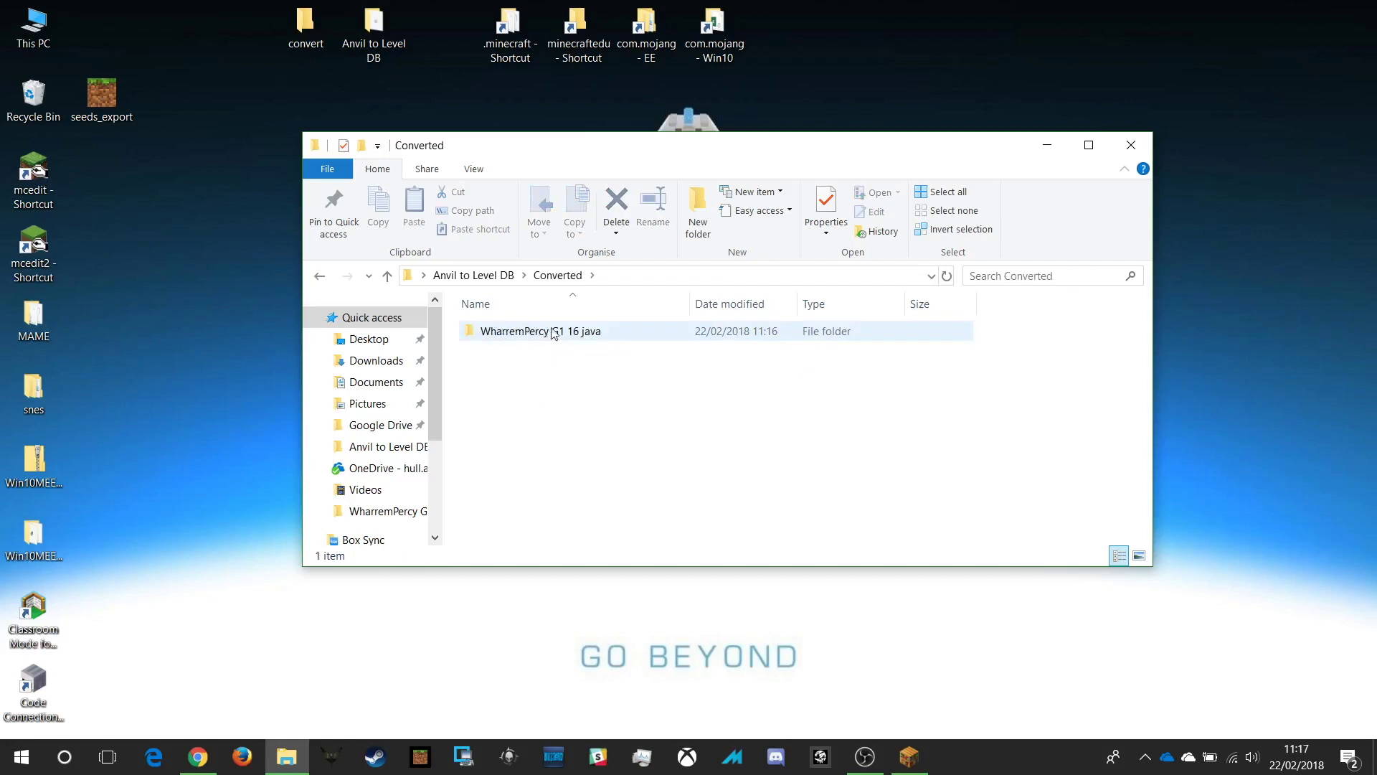
right_click(477, 338)
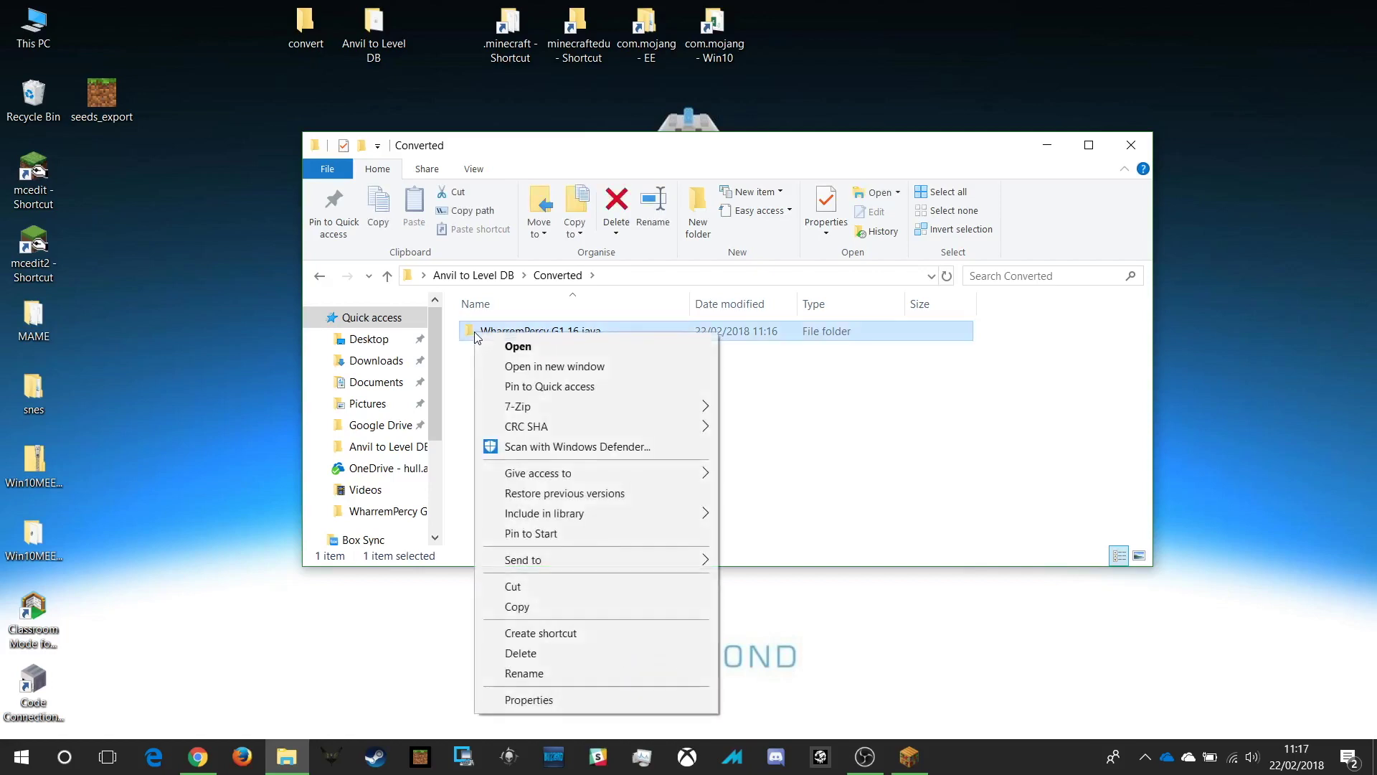
left_click(536, 607)
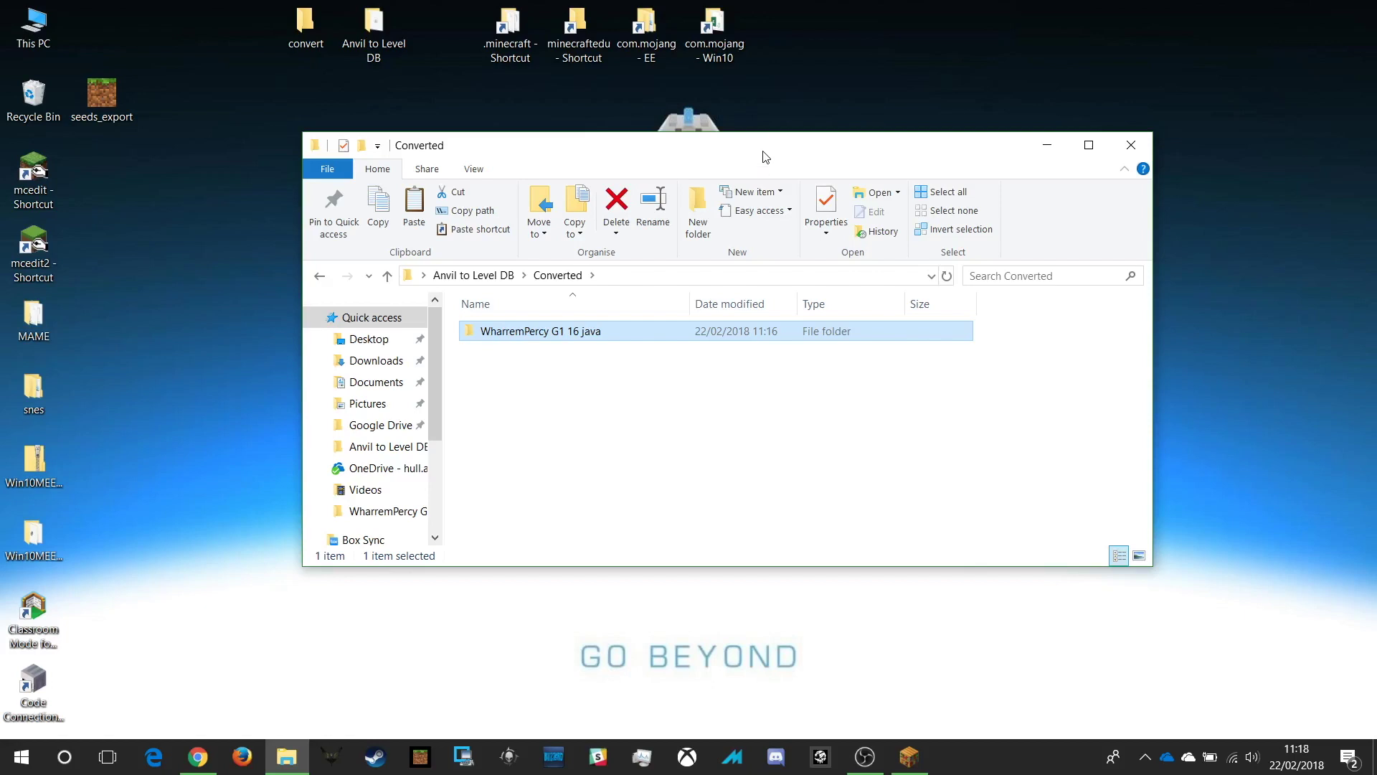
left_click_drag(766, 155, 741, 221)
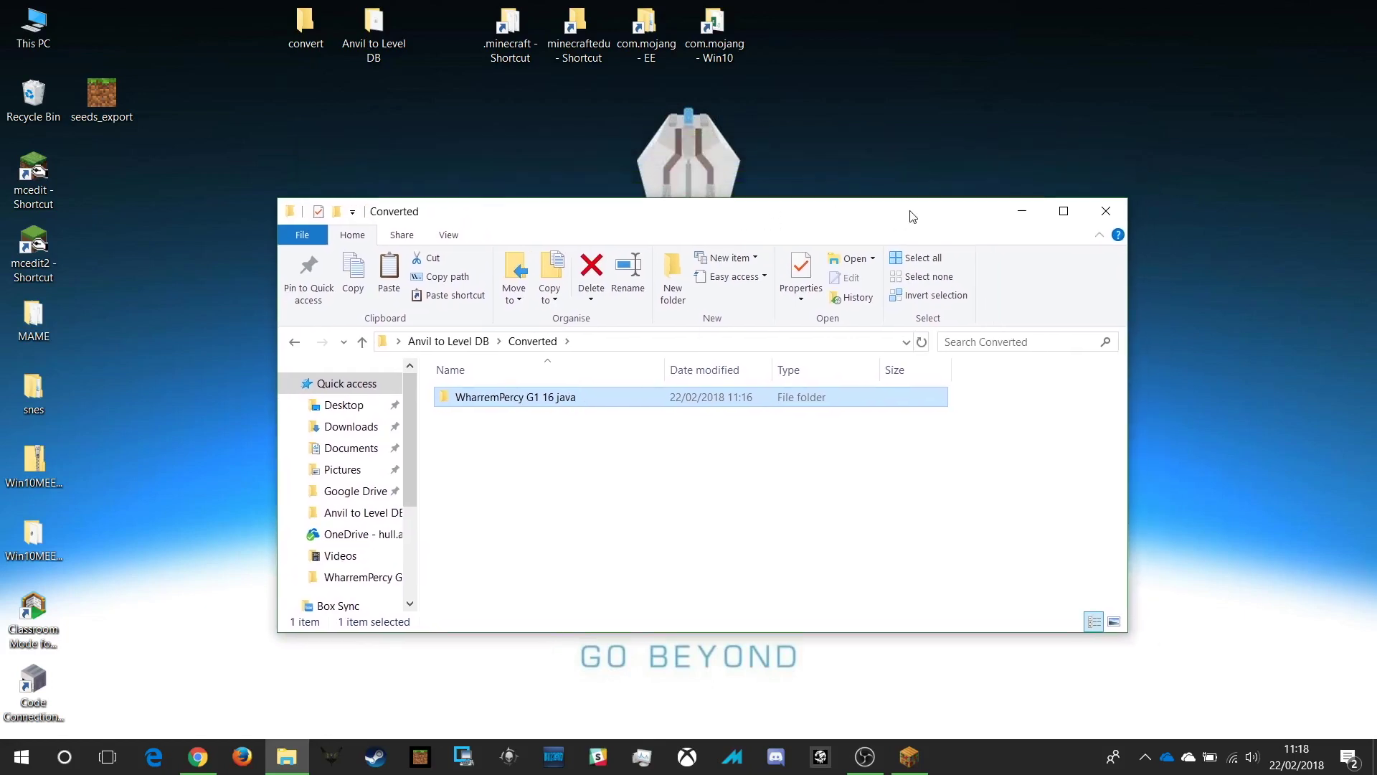
Step: Open the Education Edition com.mojang folder, showing its full path and resizing the window
left_click(651, 29)
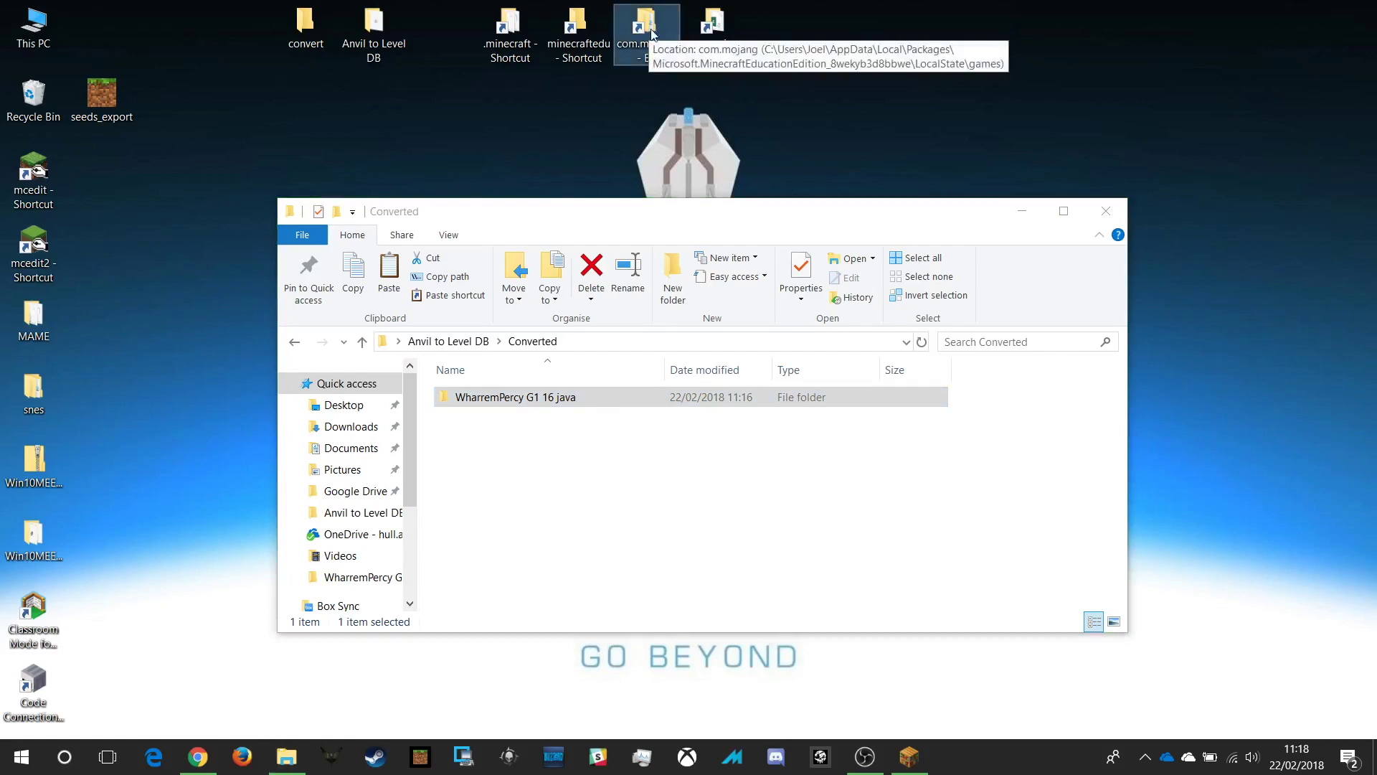
double_click(651, 29)
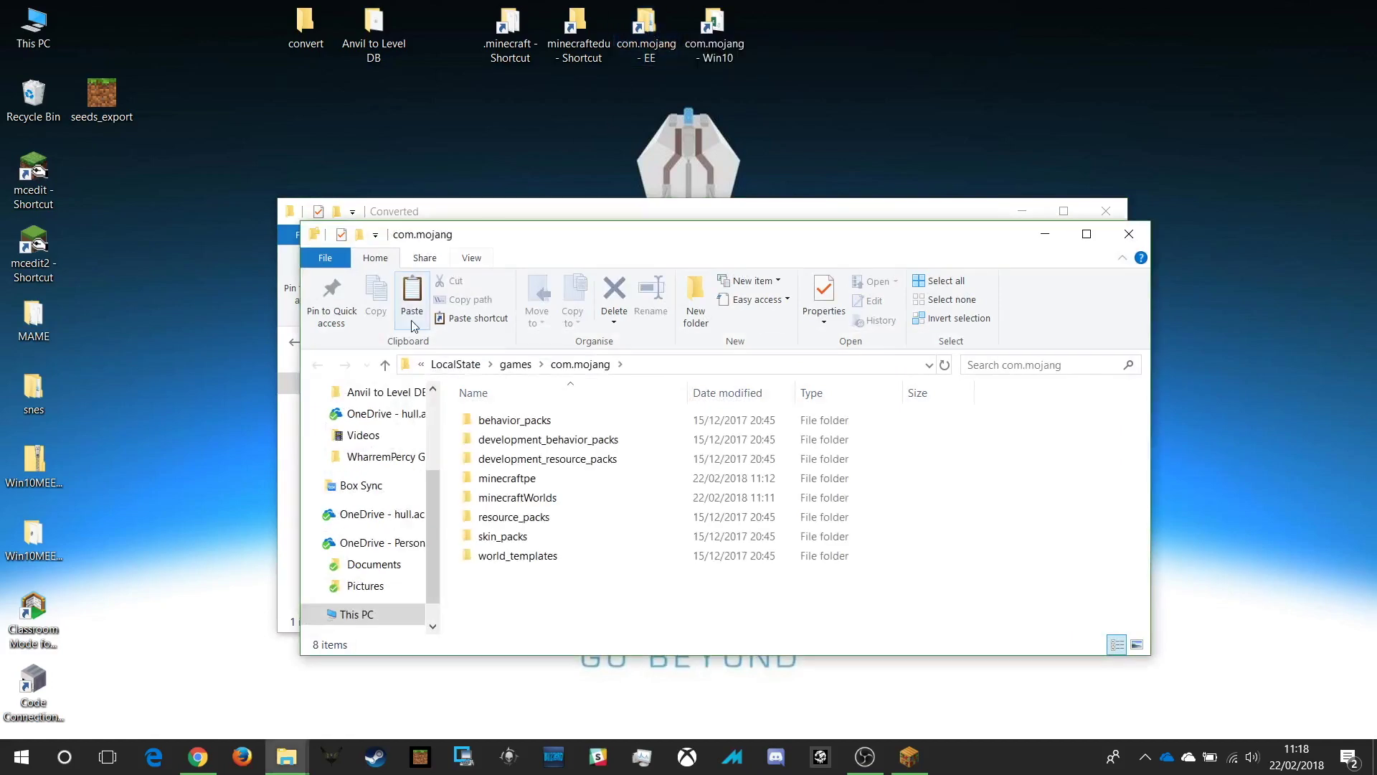
right_click(419, 366)
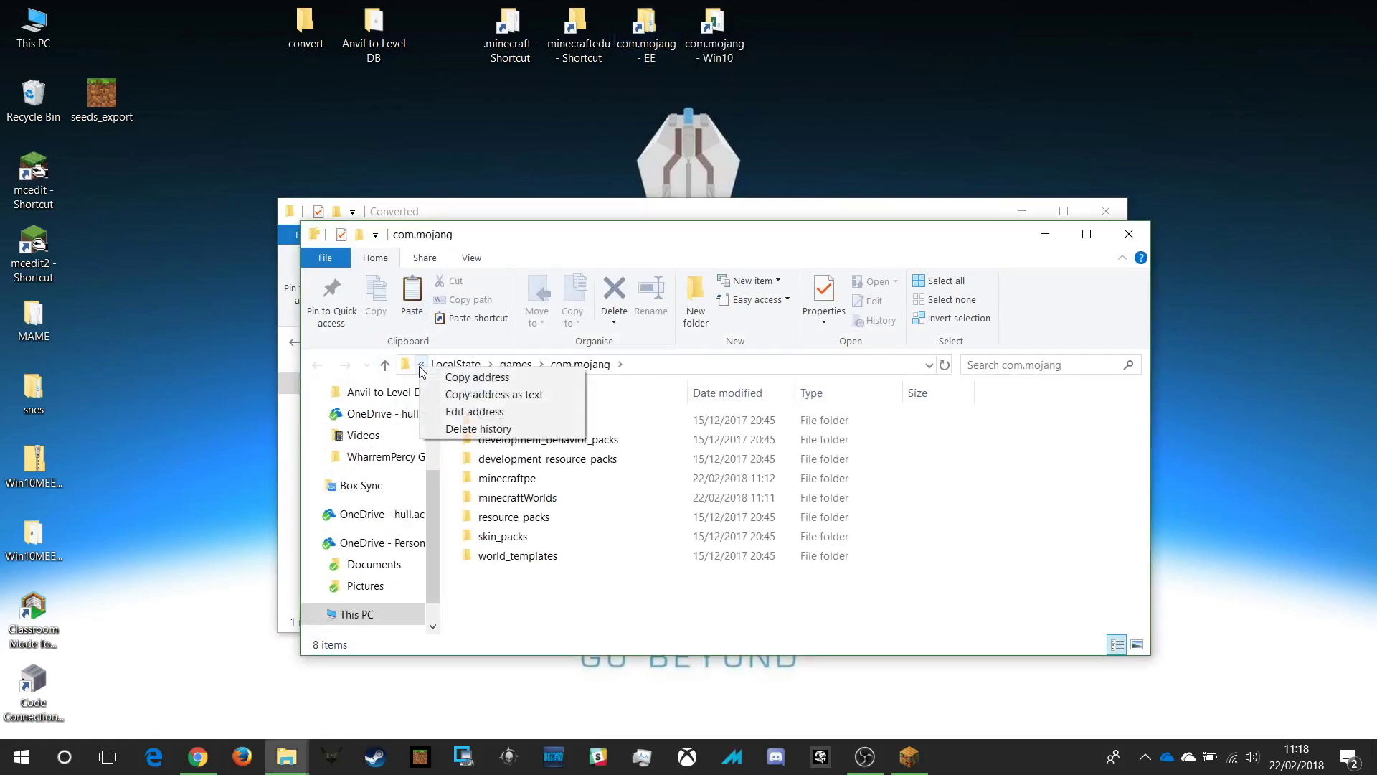
left_click(459, 416)
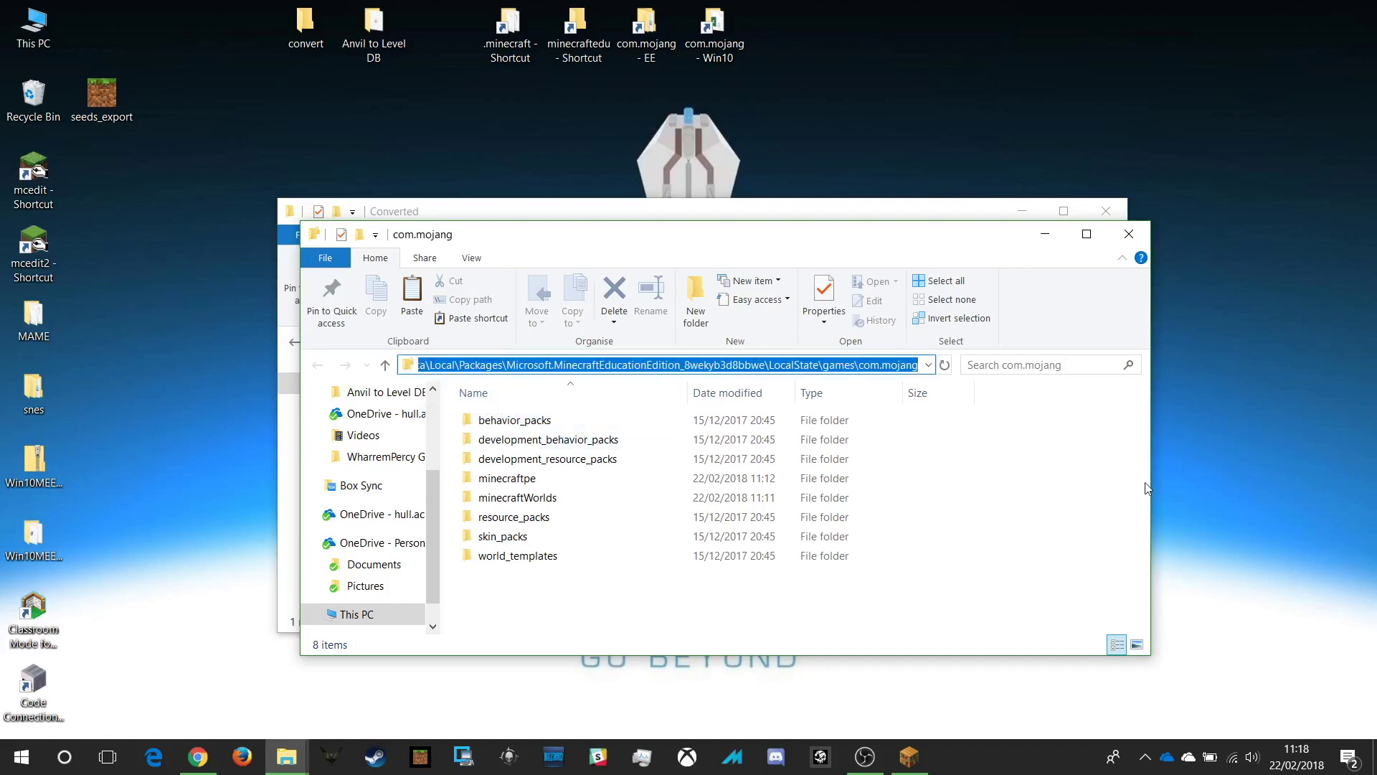
left_click_drag(1151, 483, 1262, 483)
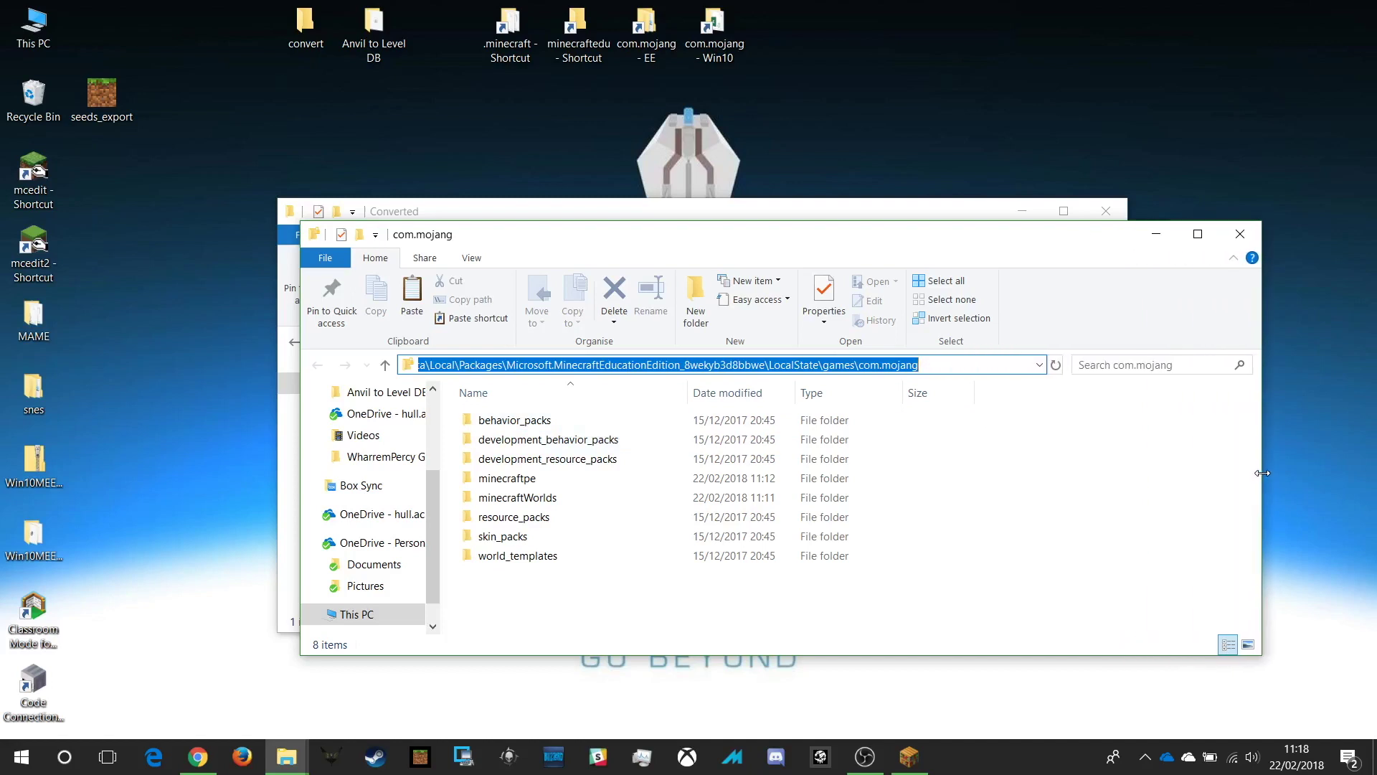
left_click(502, 624)
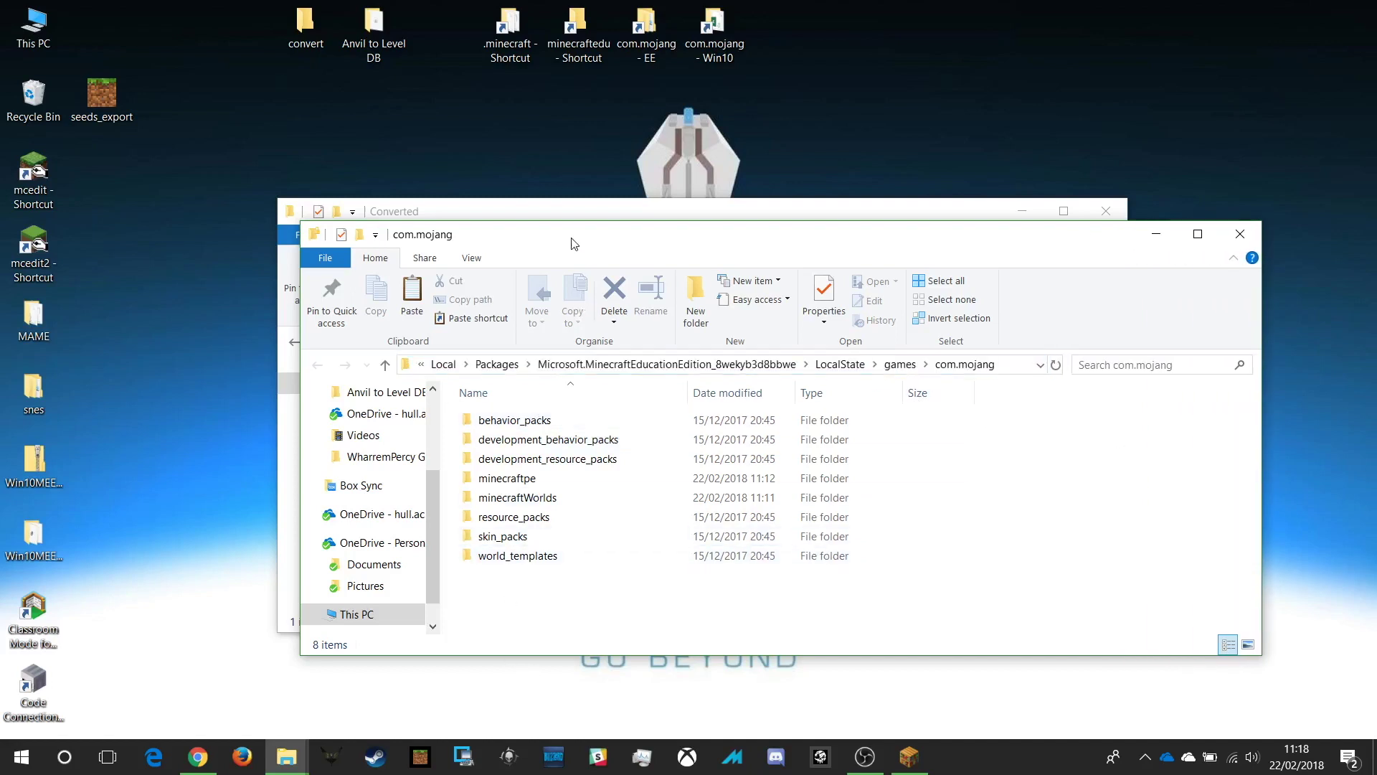
left_click_drag(573, 244, 573, 175)
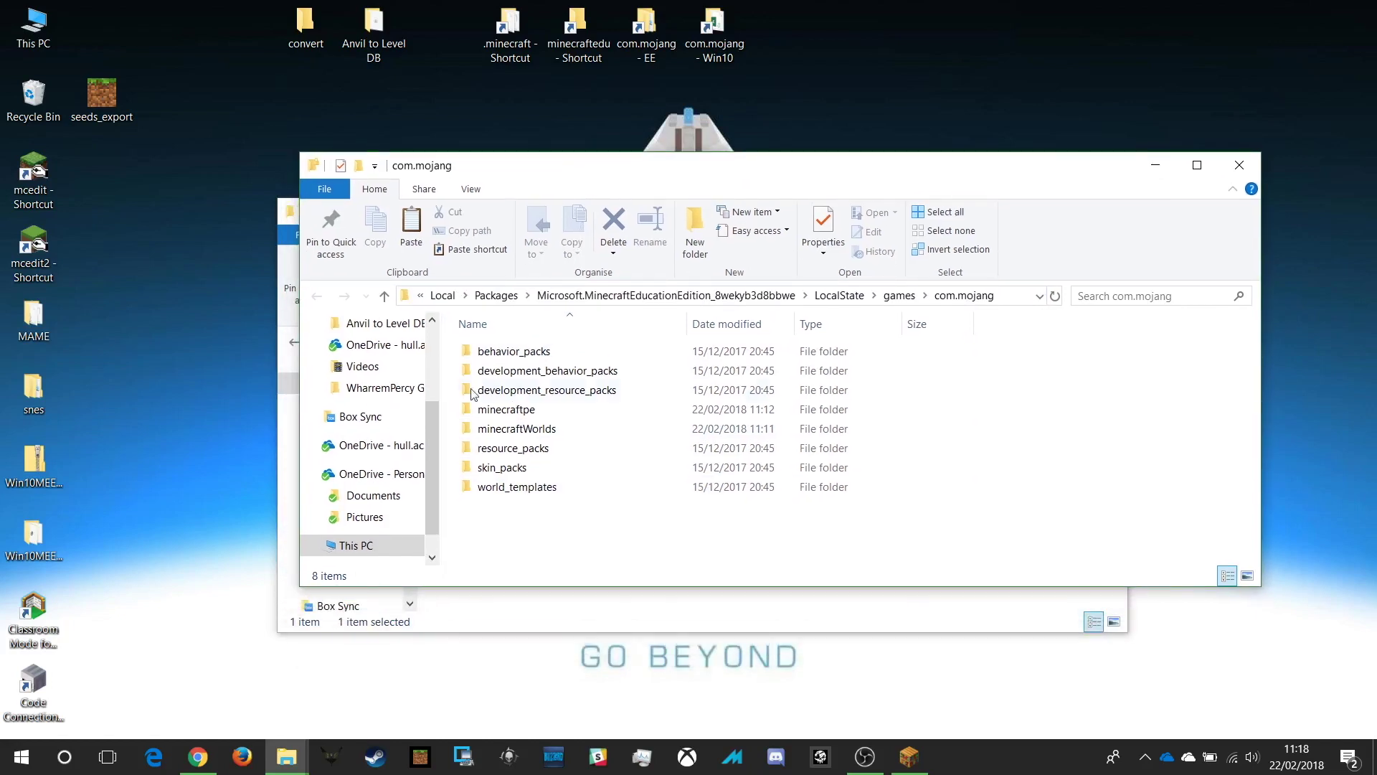
Step: Paste the WharremPercy world folder into minecraftWorlds and close the window
double_click(502, 430)
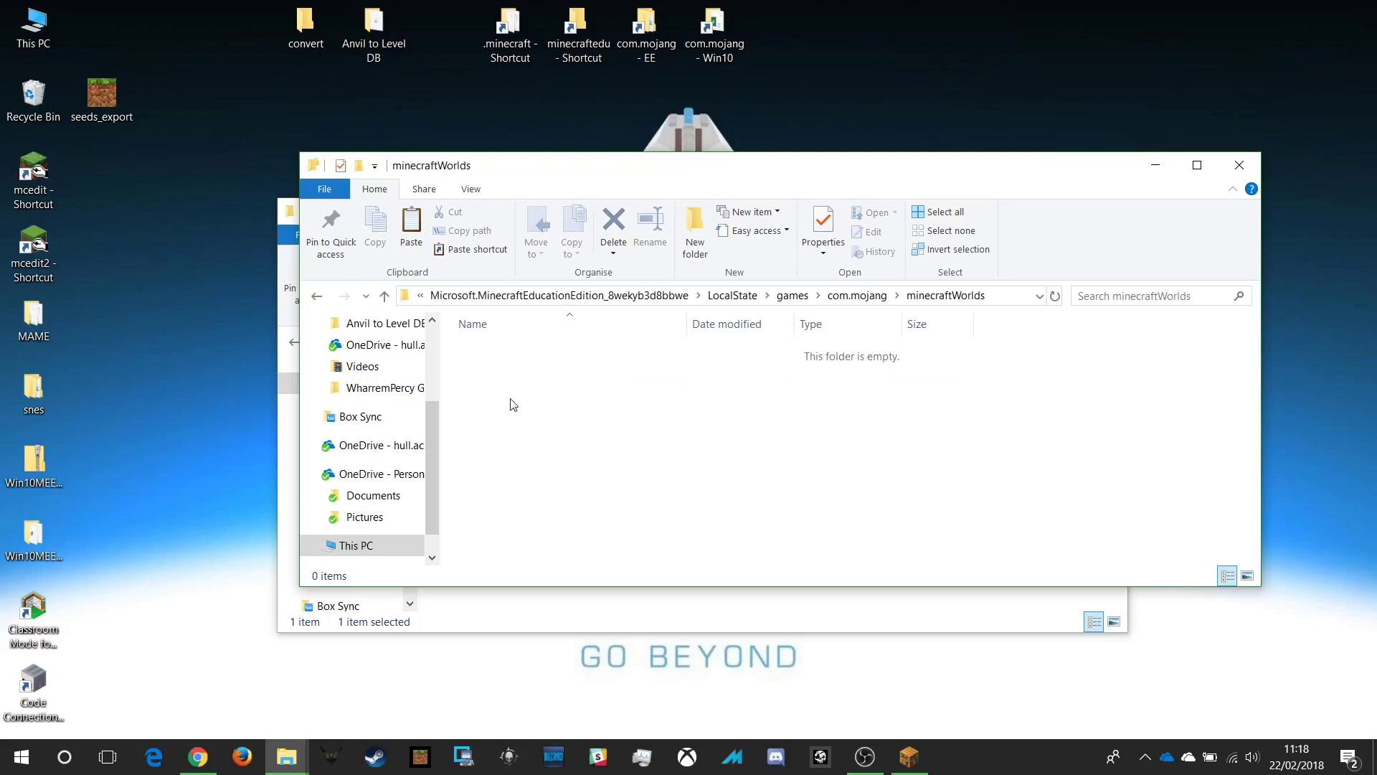
right_click(511, 399)
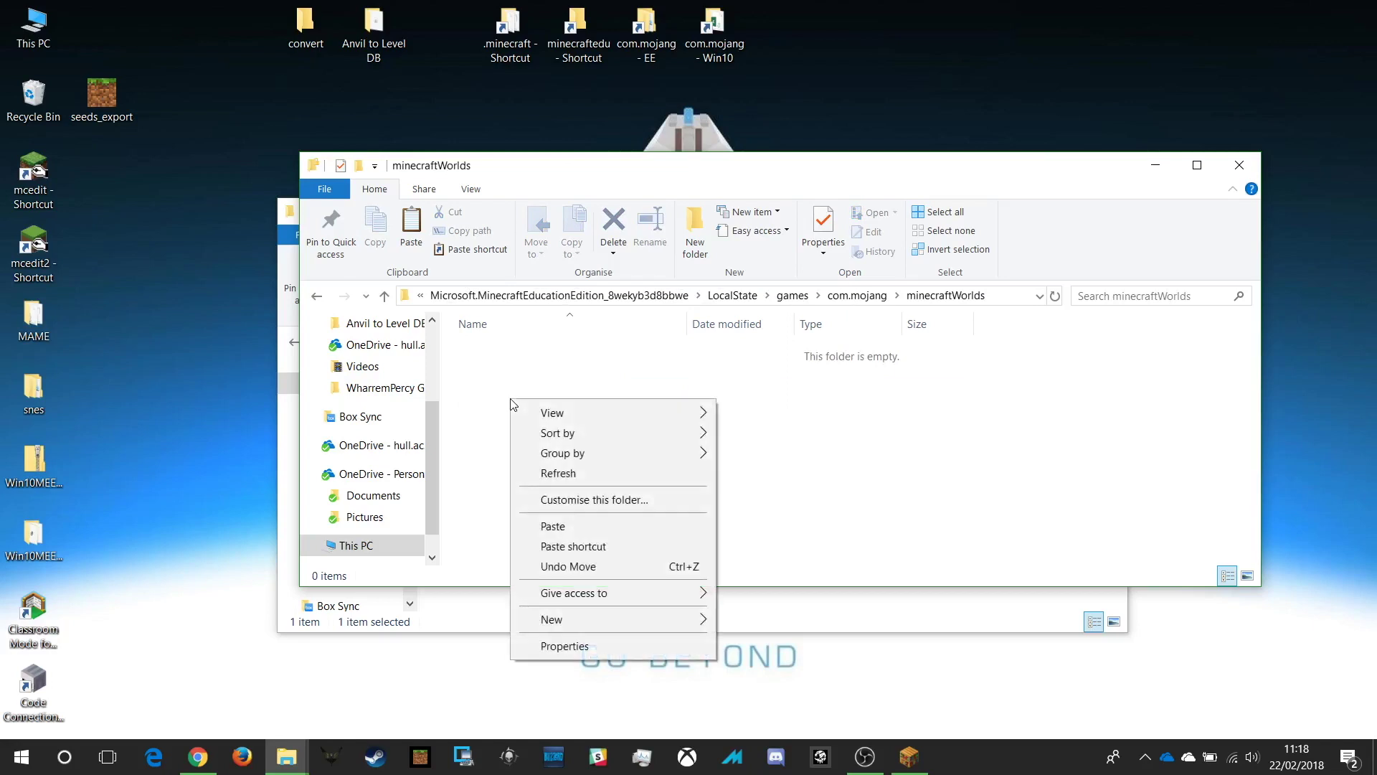
left_click(578, 531)
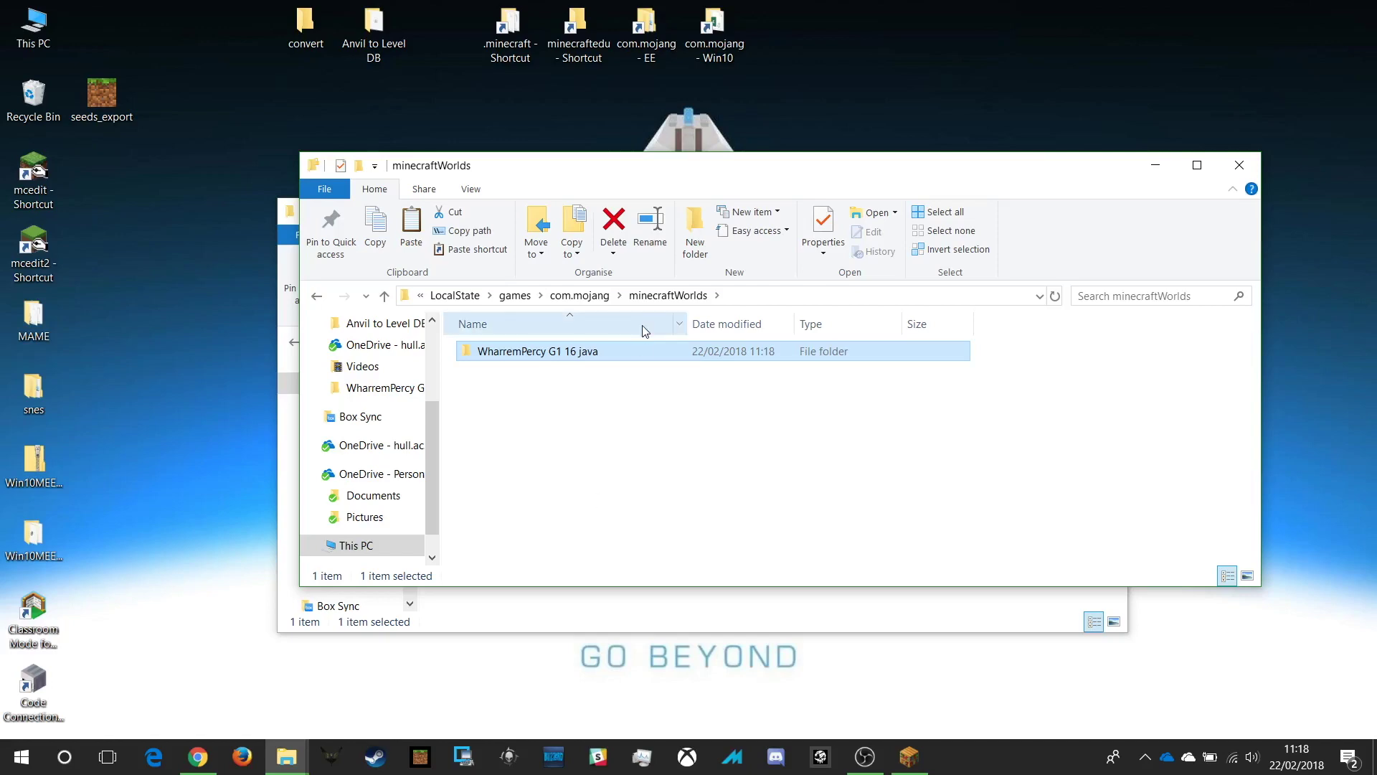
left_click(1241, 166)
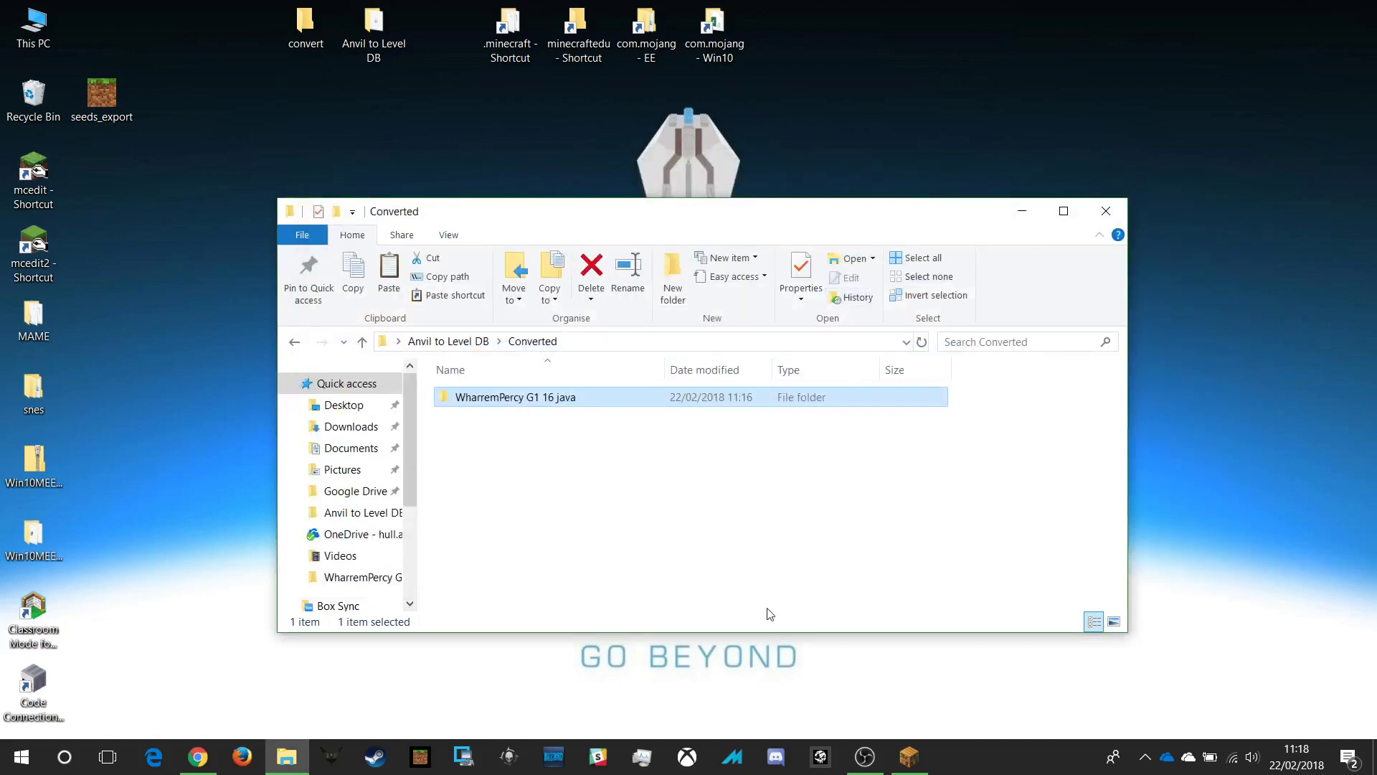
Step: Bring up Minecraft: Education Edition and open the WharremPercy world's settings
left_click(909, 757)
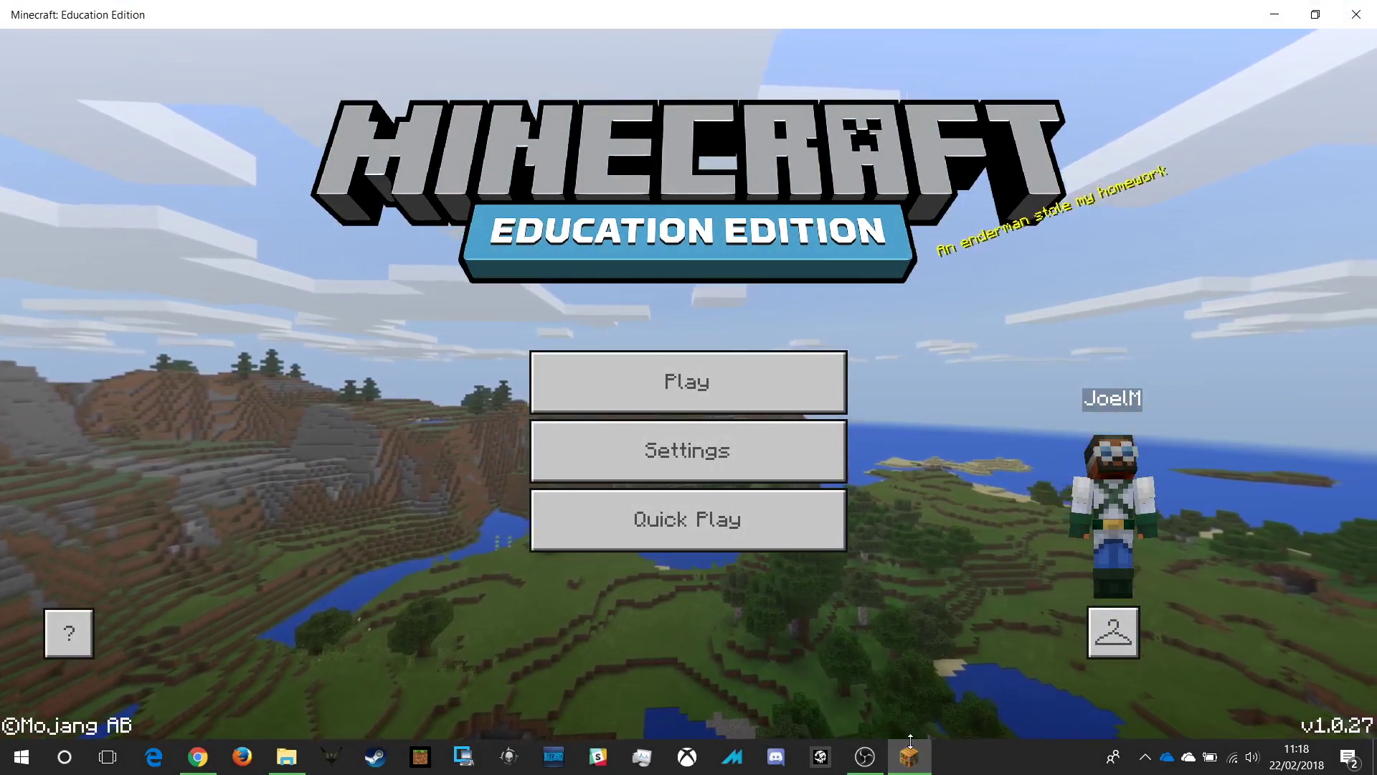
left_click(716, 377)
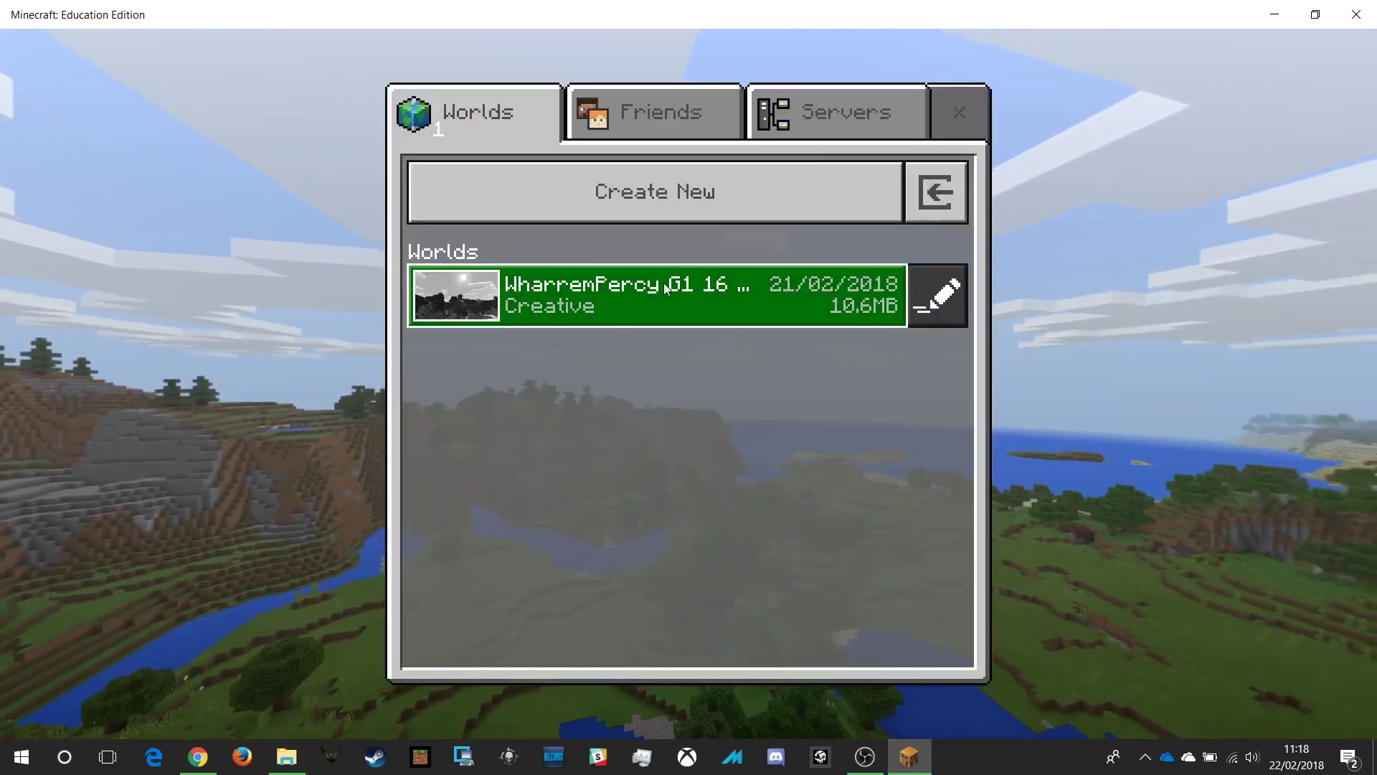
left_click(929, 295)
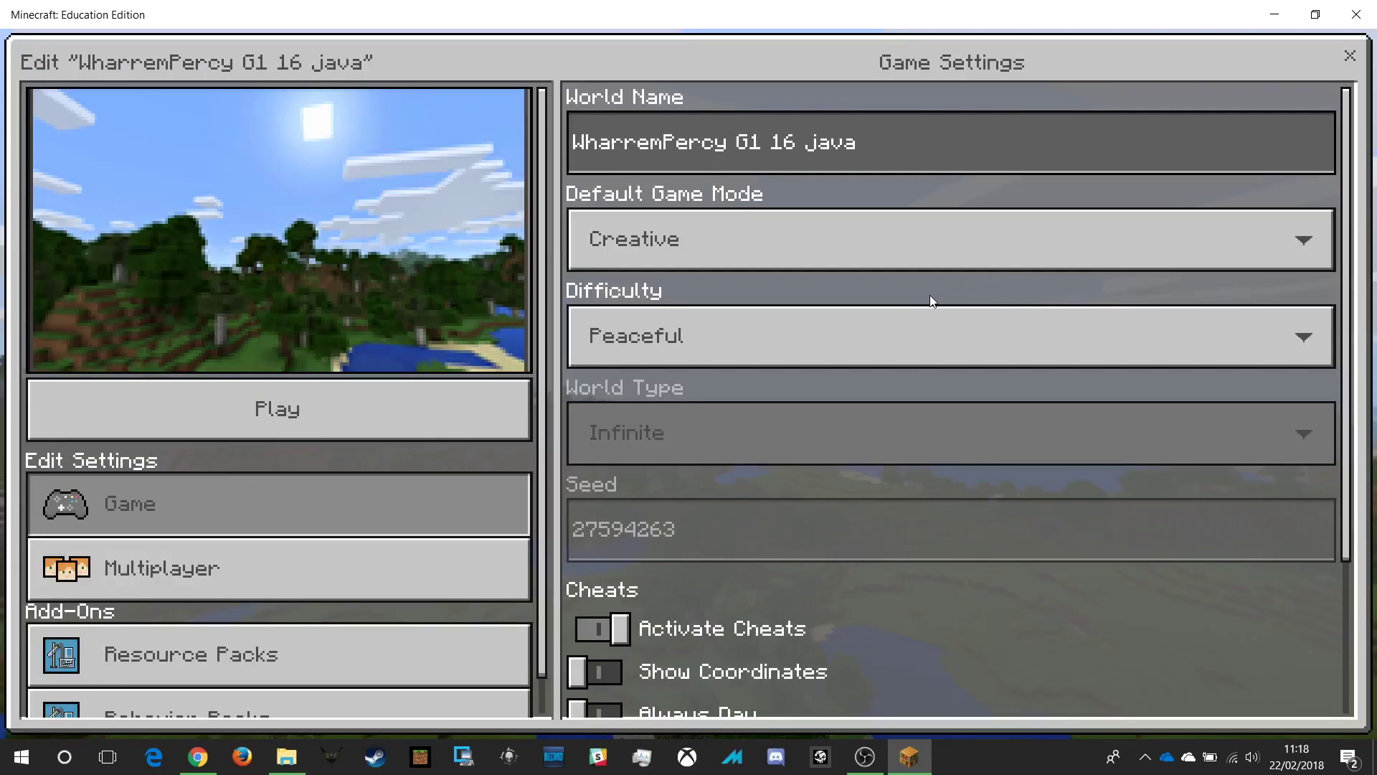
Step: Turn on Show Coordinates, Always Day and Show Classroom Settings, then start the world
left_click(598, 672)
left_click_drag(1352, 261, 1344, 386)
left_click(622, 590)
left_click(603, 633)
left_click(1066, 545)
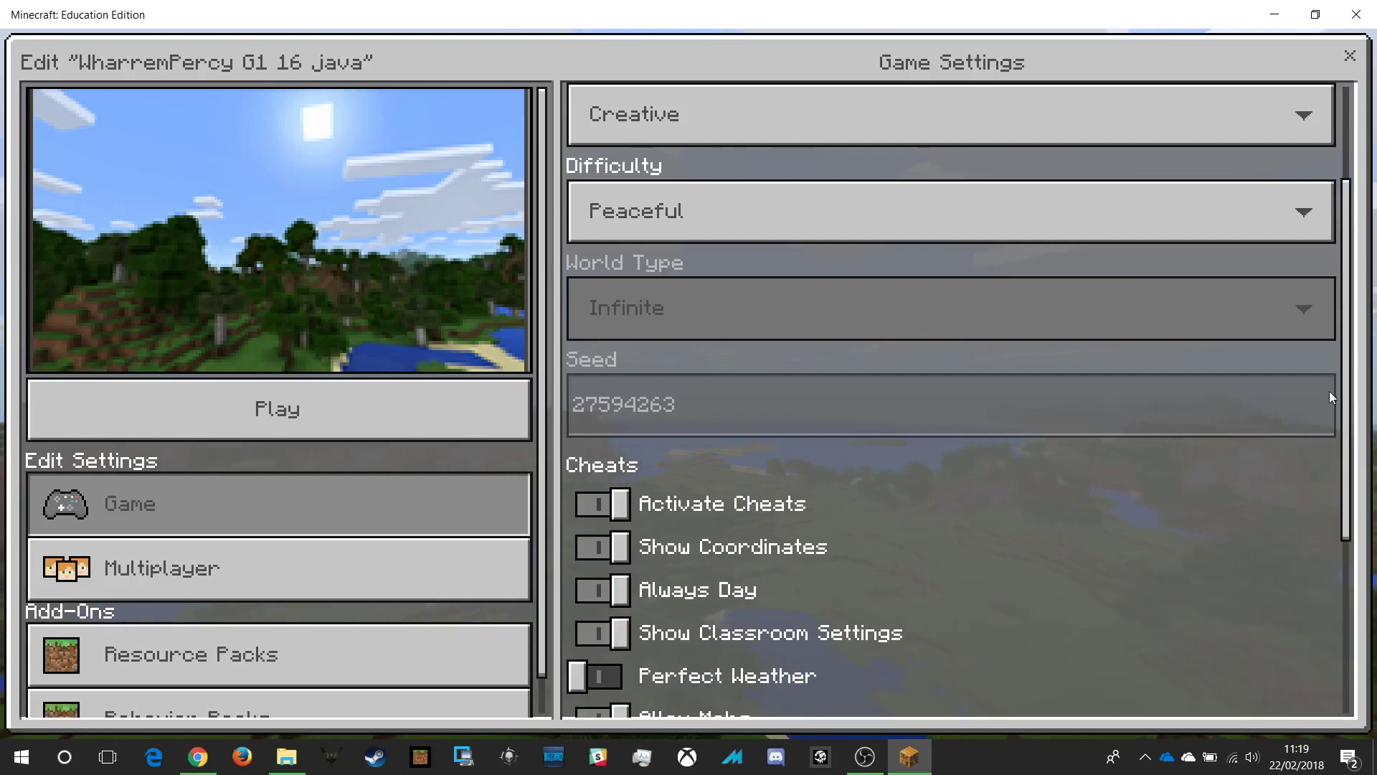
left_click(492, 413)
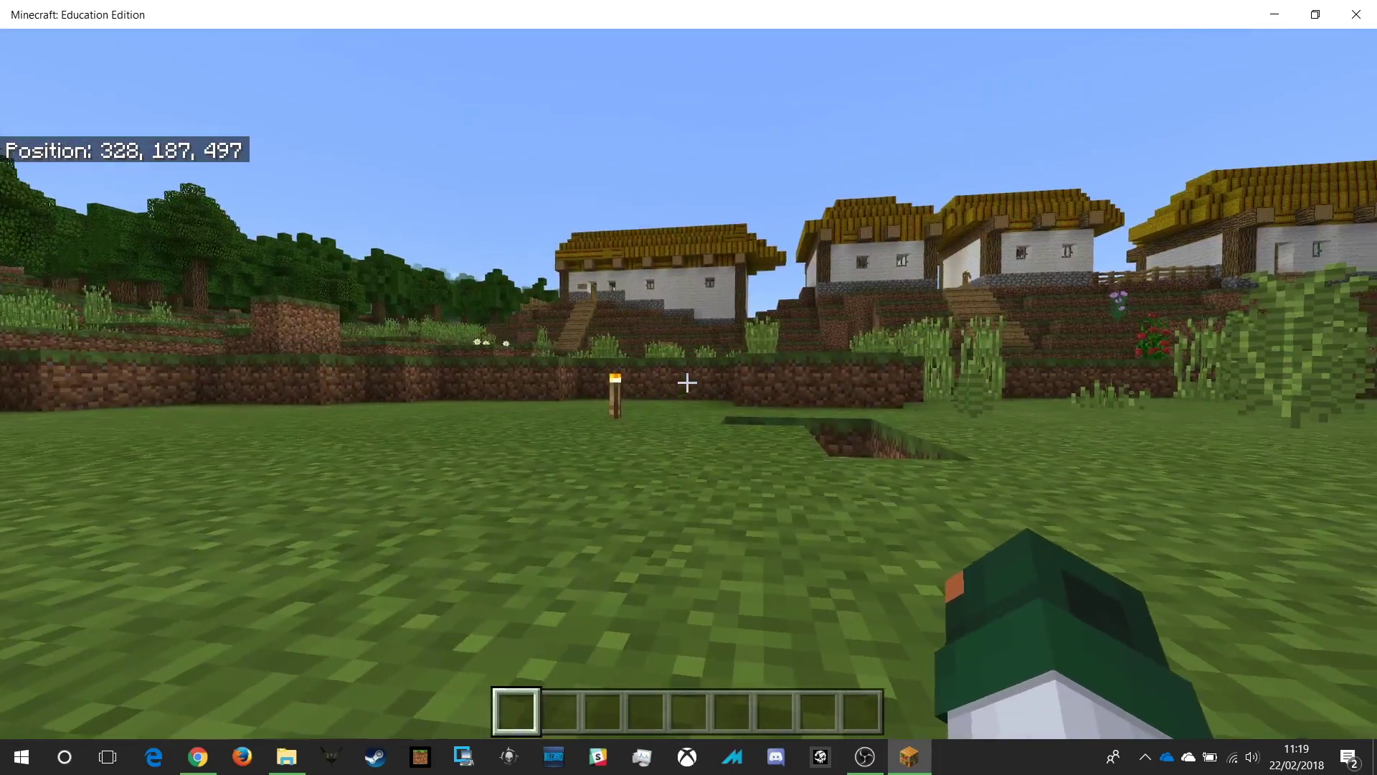
Step: Fly up above the village and turn toward the stone church
key("space")
key("space")
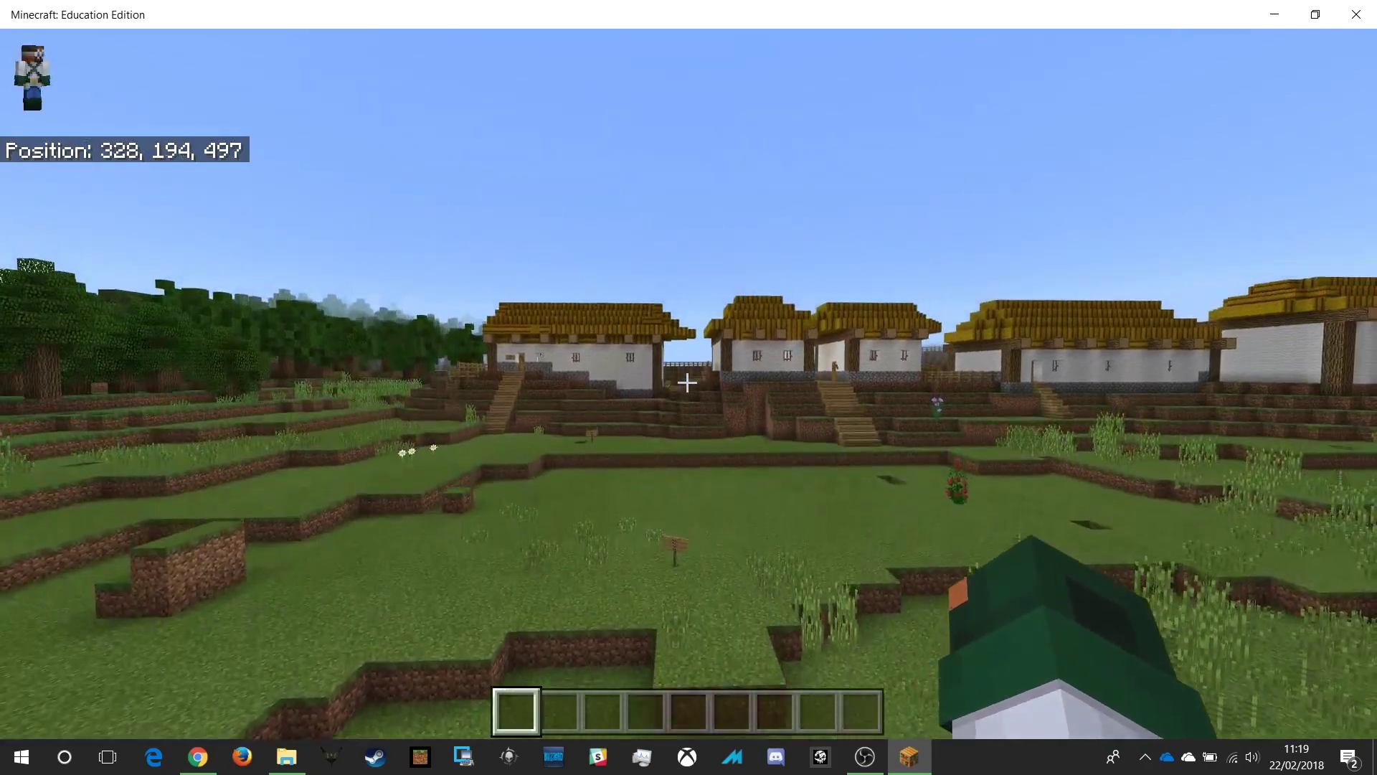
key("space")
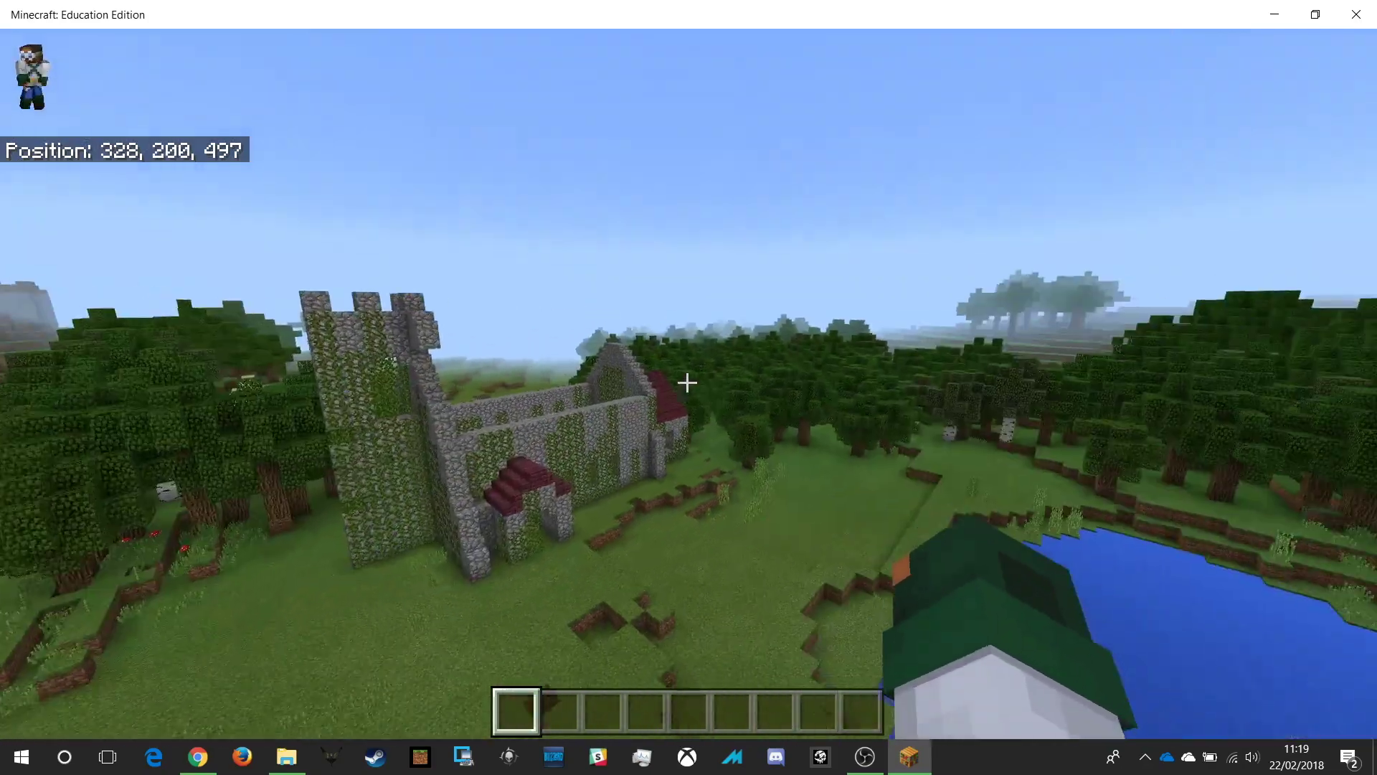